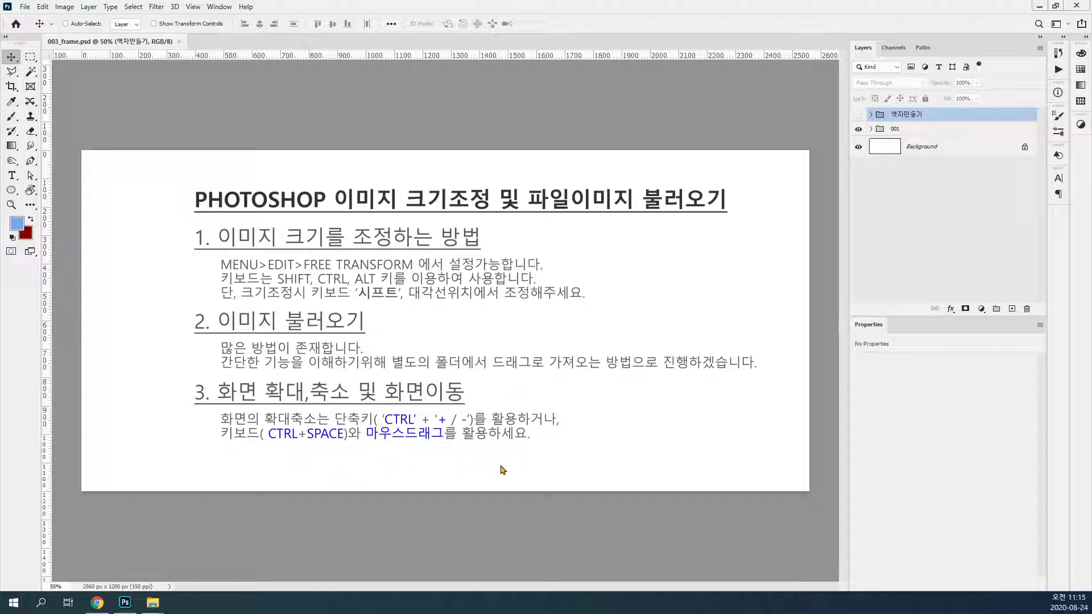
Zoom in and out on the 003_frame.psd page to examine the notes on resizing, importing images and view navigation.
key("ctrl+plus")
key("ctrl+plus")
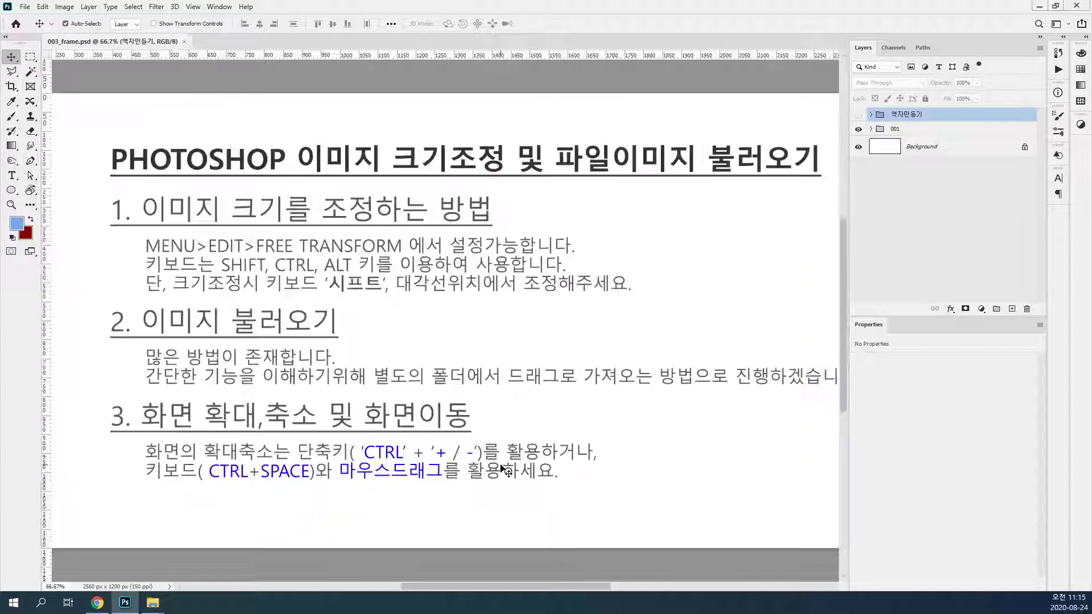
key("ctrl+minus")
key("ctrl+minus")
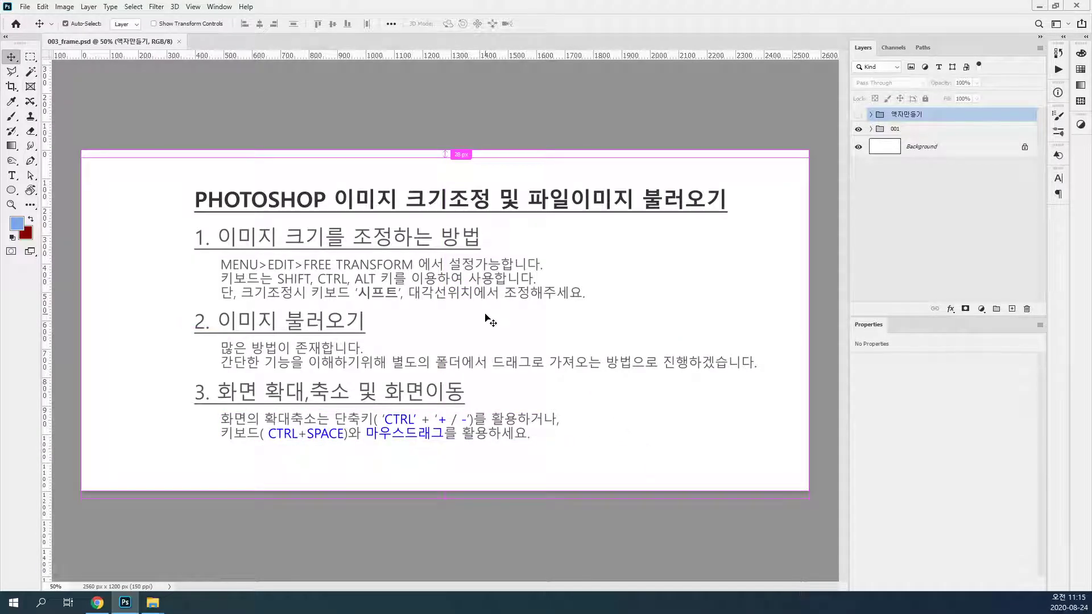
left_click_drag(387, 311, 405, 281)
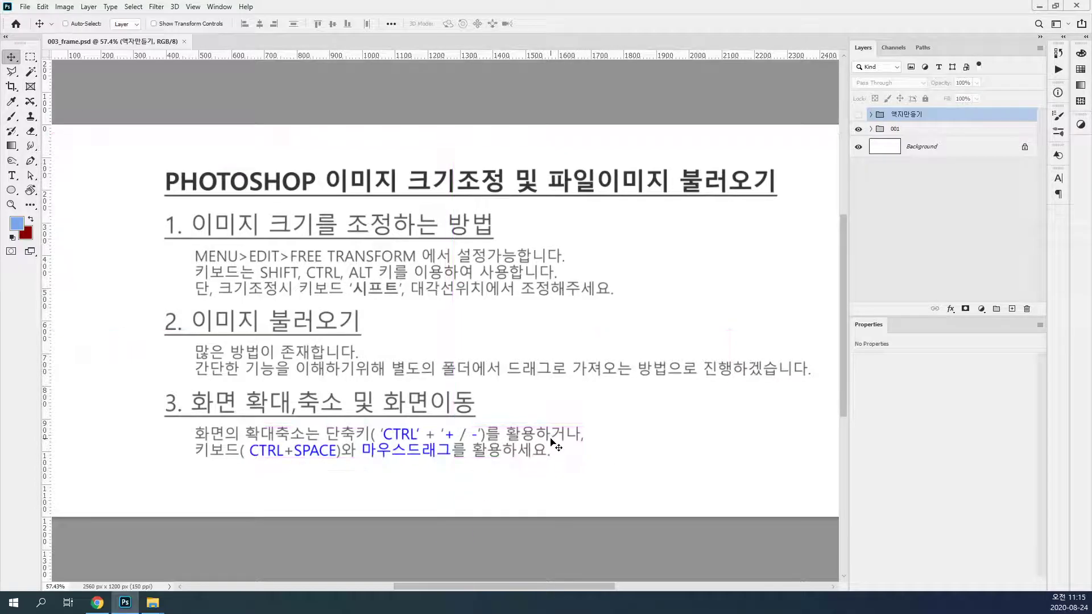
scroll(523, 404, "up", 5)
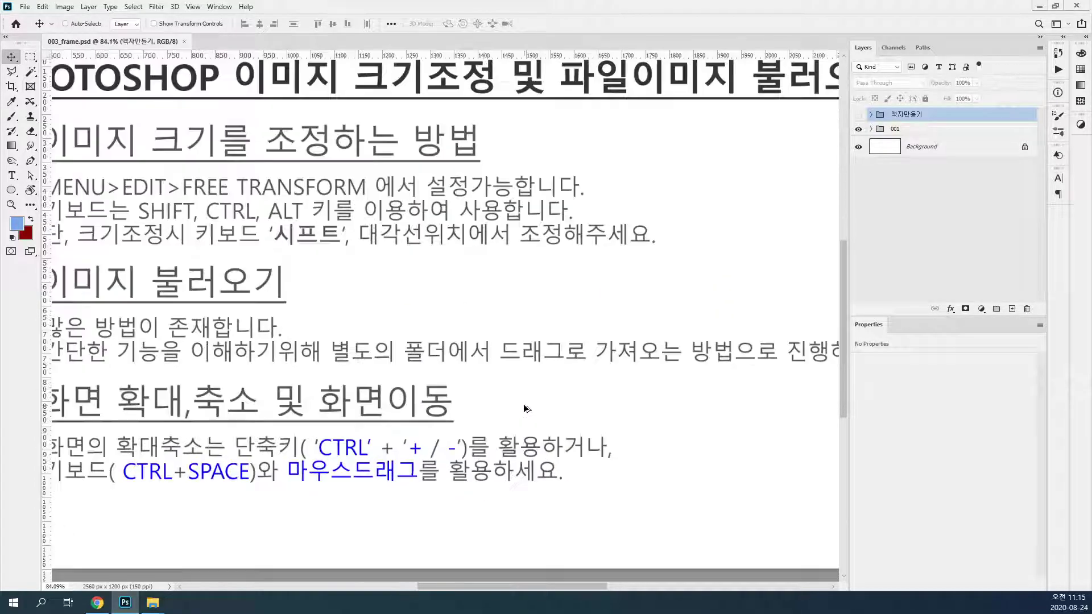
scroll(519, 408, "down", 5)
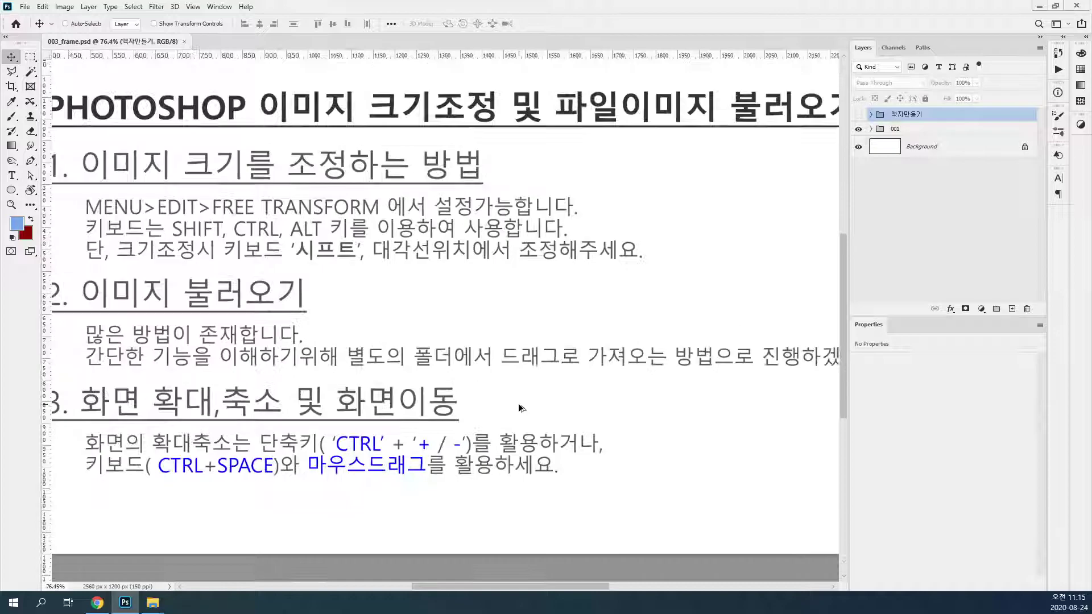
scroll(518, 408, "up", 4)
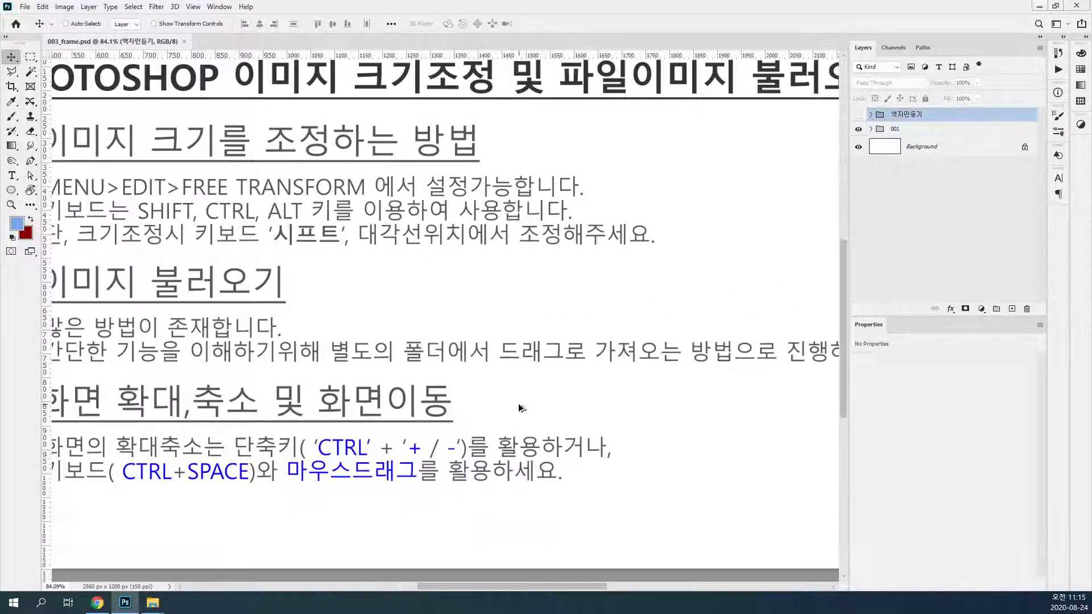
scroll(519, 408, "down", 3)
scroll(519, 408, "down", 2)
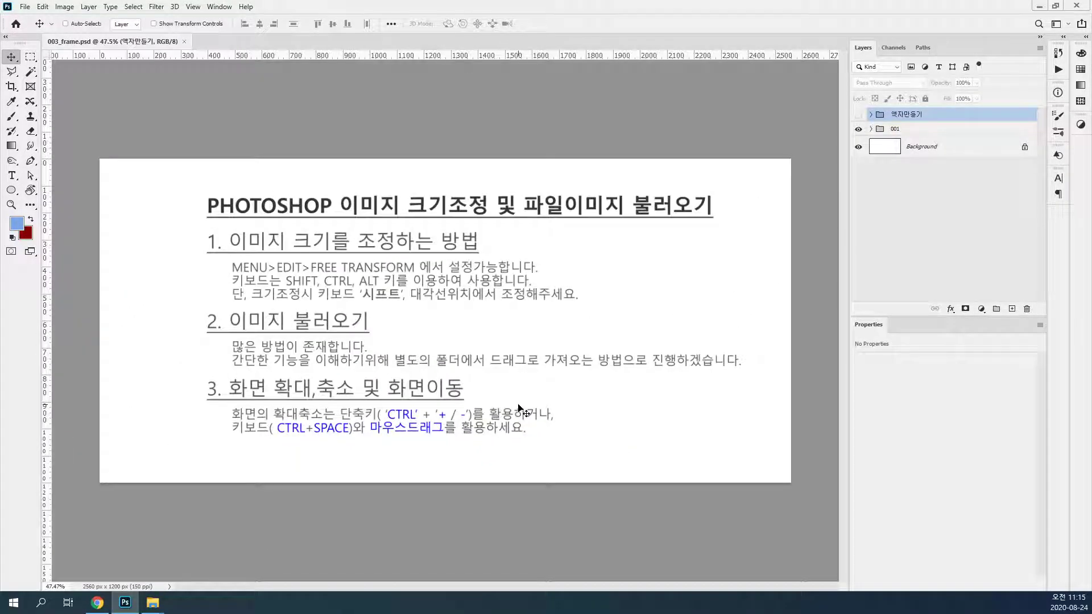
scroll(467, 373, "up", 2)
scroll(466, 373, "down", 1)
scroll(466, 376, "down", 1)
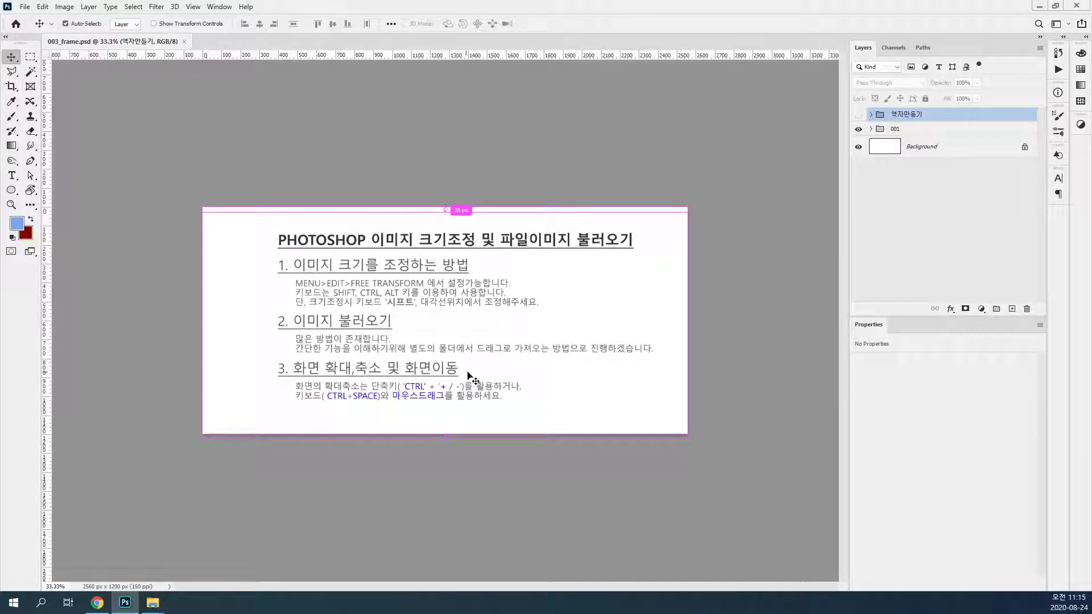
scroll(466, 375, "up", 2)
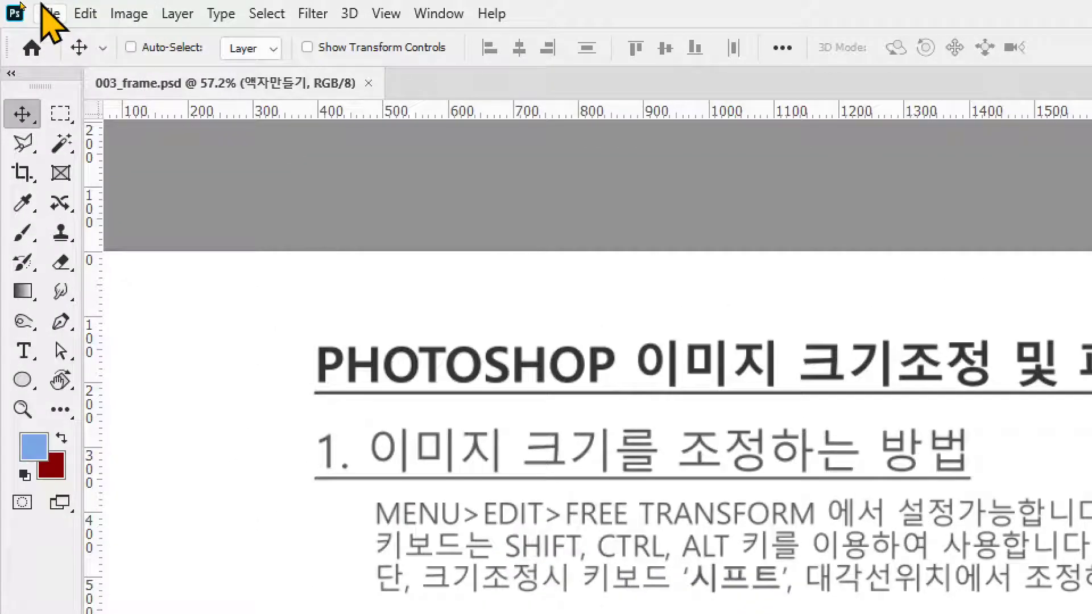
Open the two Unsplash photos and the numbered web page JPG from the Downloads folder as separate documents.
left_click(45, 8)
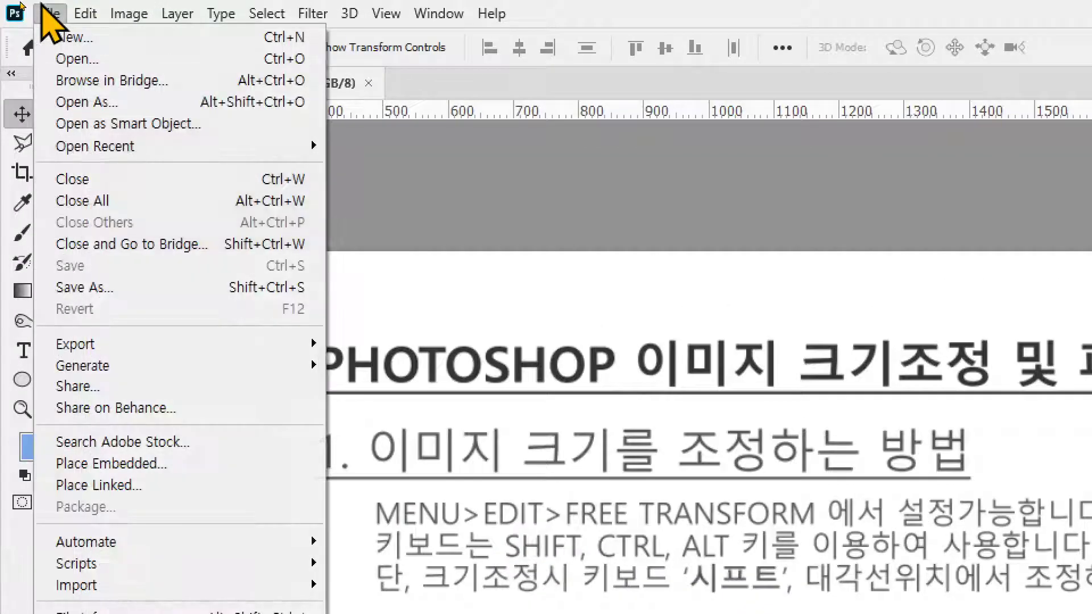
left_click(64, 64)
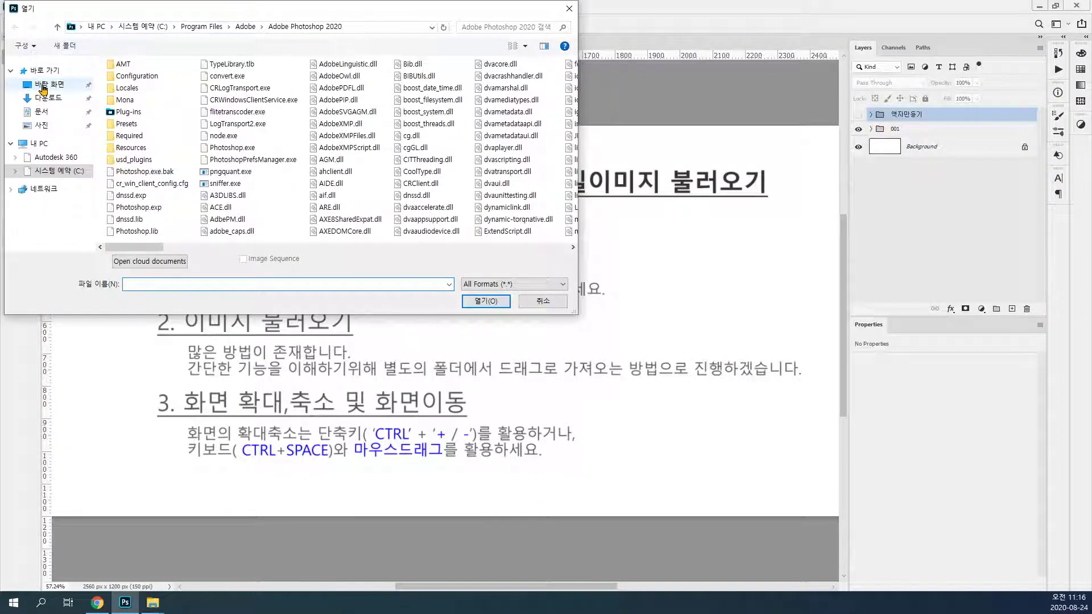
left_click(98, 169)
left_click(51, 99)
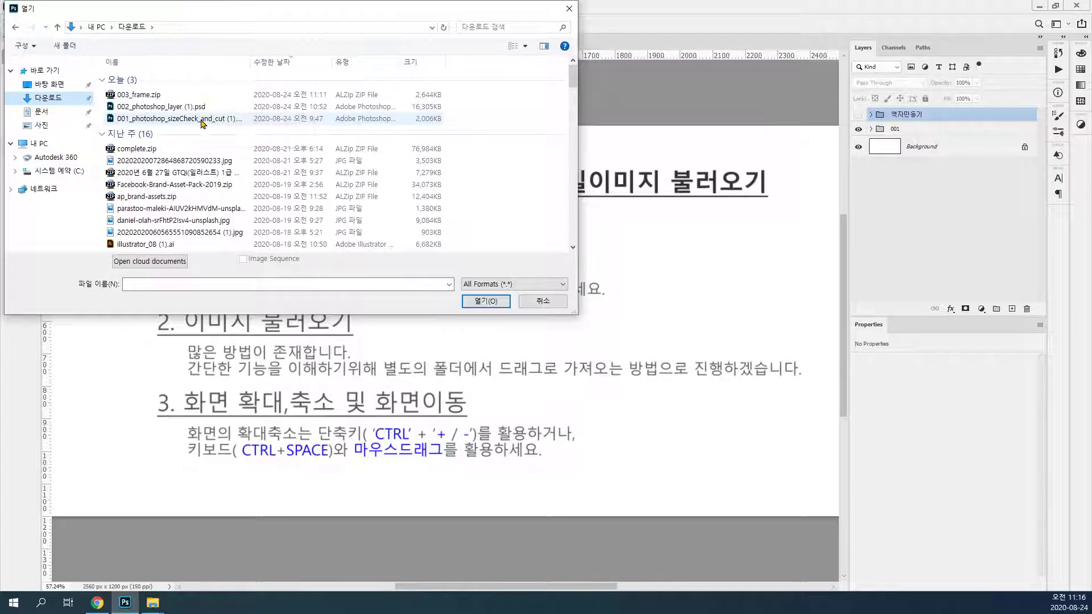
left_click(180, 210)
left_click(183, 233, "shift")
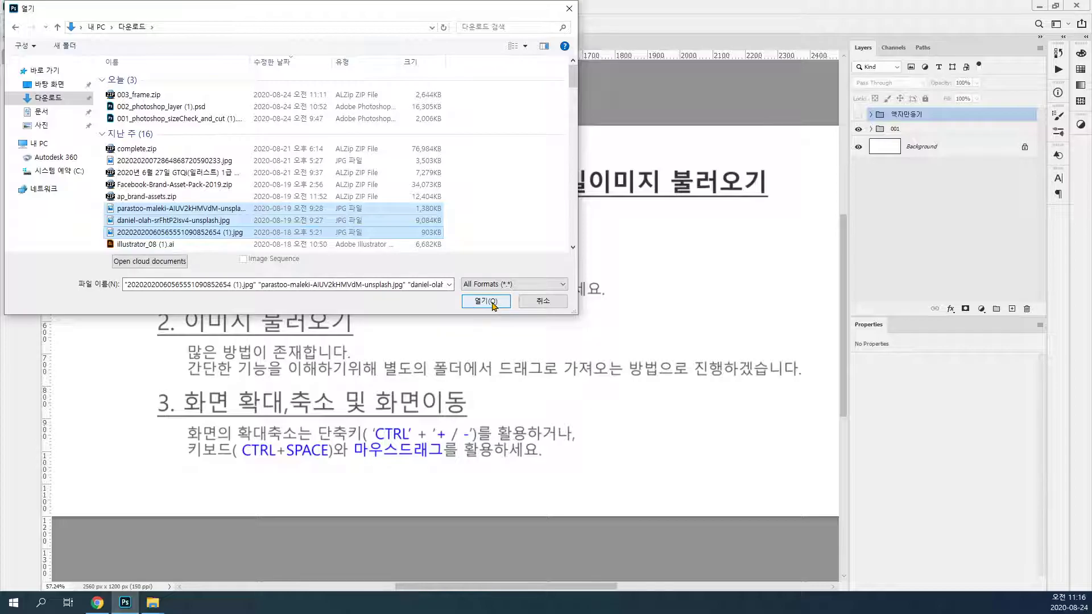
left_click(486, 302)
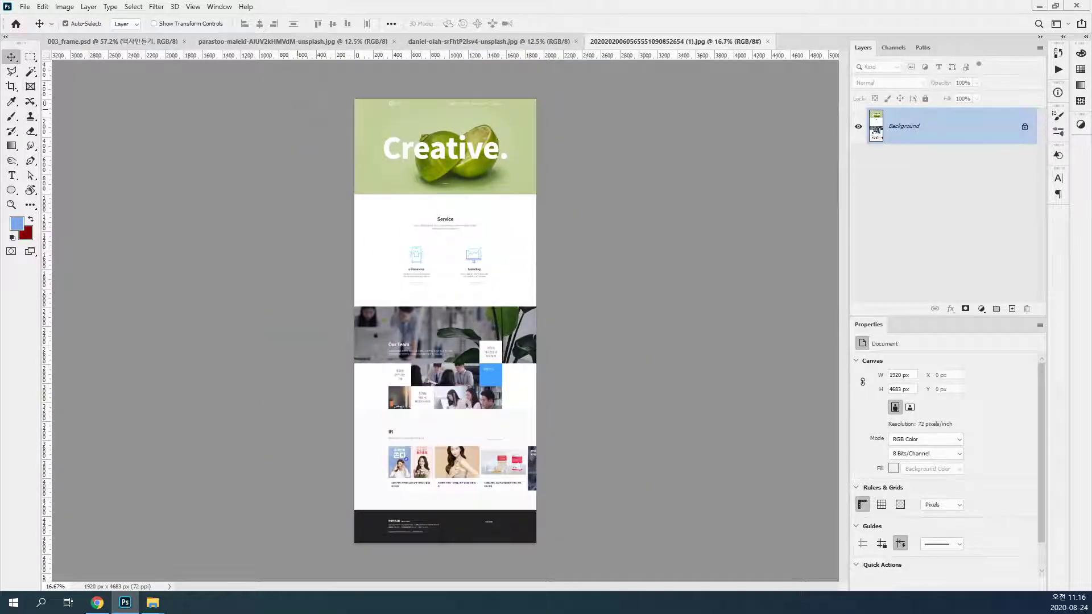
mouse_move(343, 79)
left_mouse_down()
mouse_move(252, 8)
mouse_move(317, 30)
mouse_move(316, 71)
left_mouse_up()
mouse_move(487, 61)
left_mouse_down()
mouse_move(438, 24)
mouse_move(498, 19)
mouse_move(491, 58)
left_mouse_up()
mouse_move(694, 62)
left_mouse_down()
mouse_move(709, 32)
mouse_move(705, 61)
left_mouse_up()
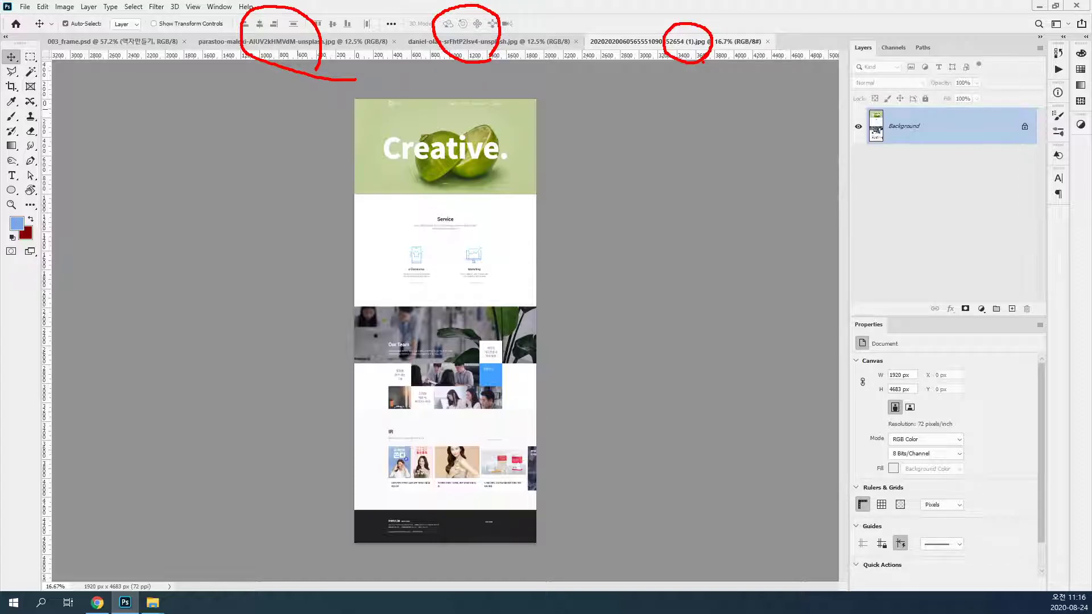
key("Escape")
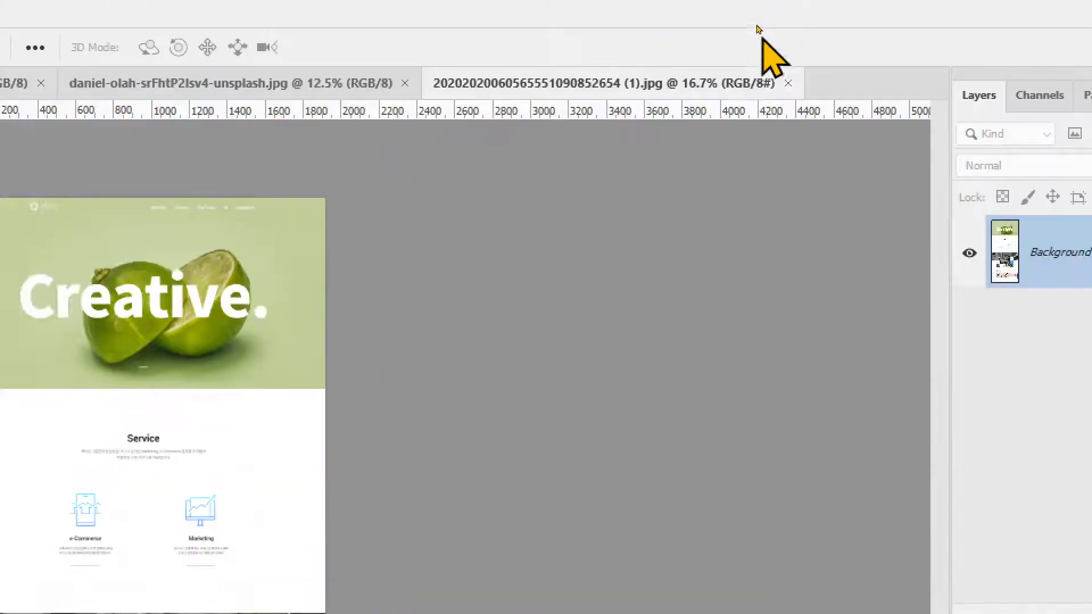
Close the web page JPG and the two Unsplash photo documents, leaving only 003_frame.psd open.
left_click(789, 84)
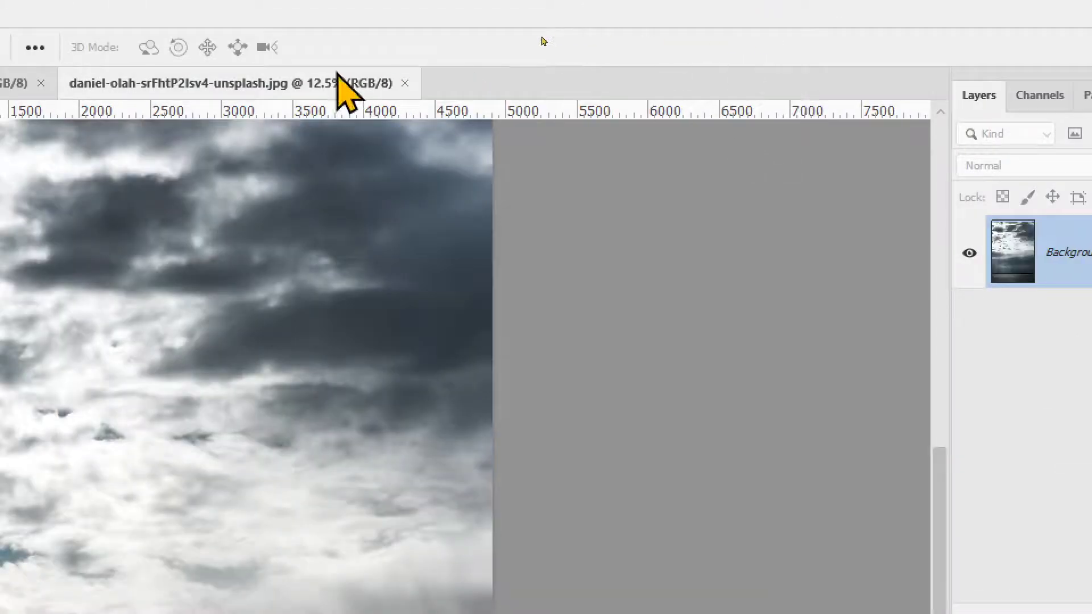
left_click(403, 84)
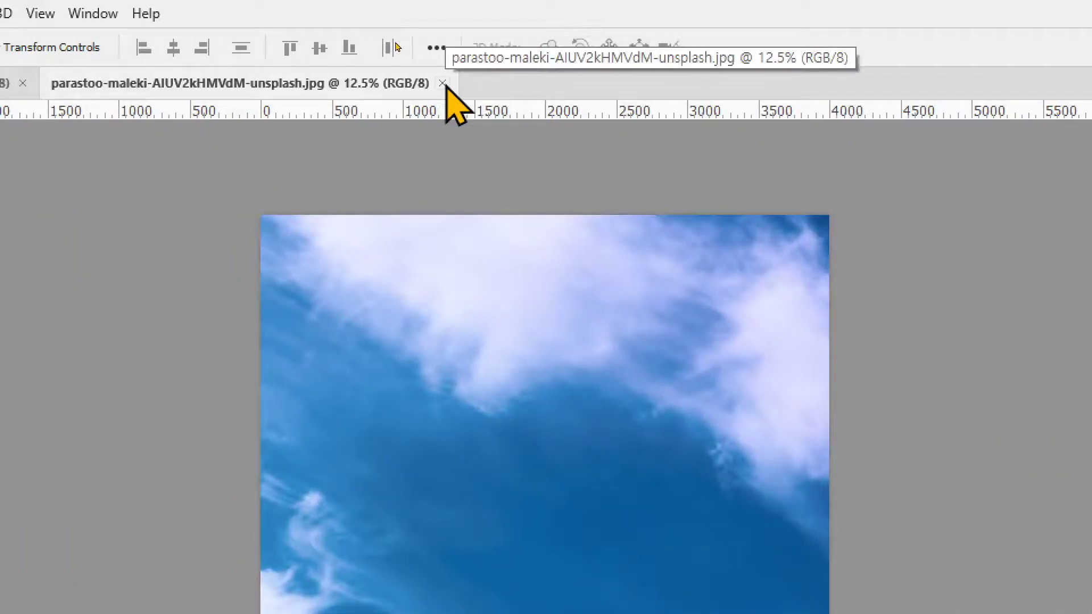
left_click(443, 85)
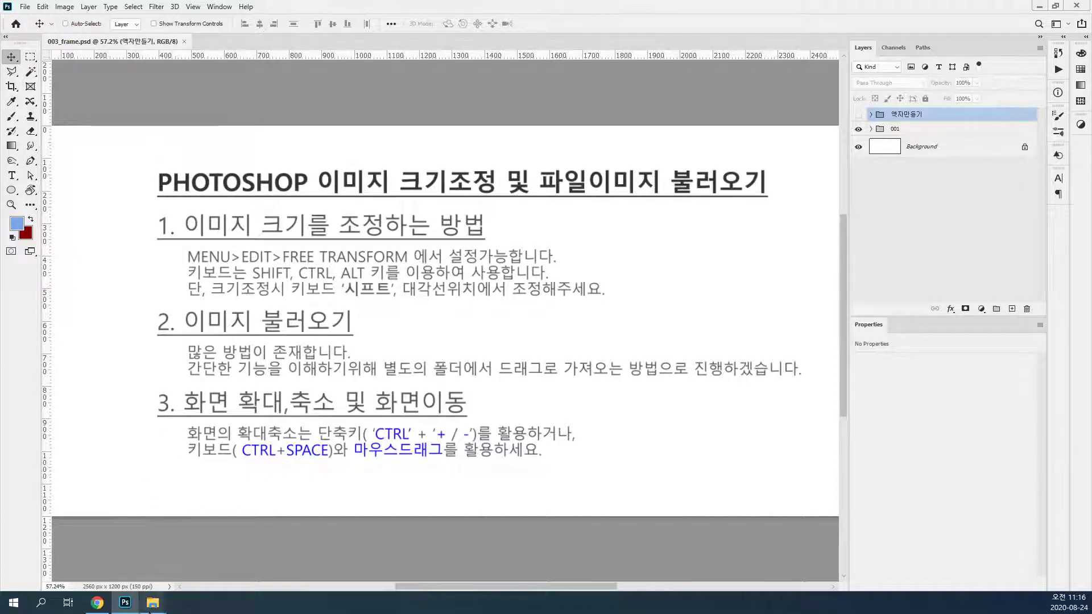
Bring up the 003_frame folder in File Explorer, clear of the document tab area, and select natural.jpg and wall.png.
mouse_move(151, 604)
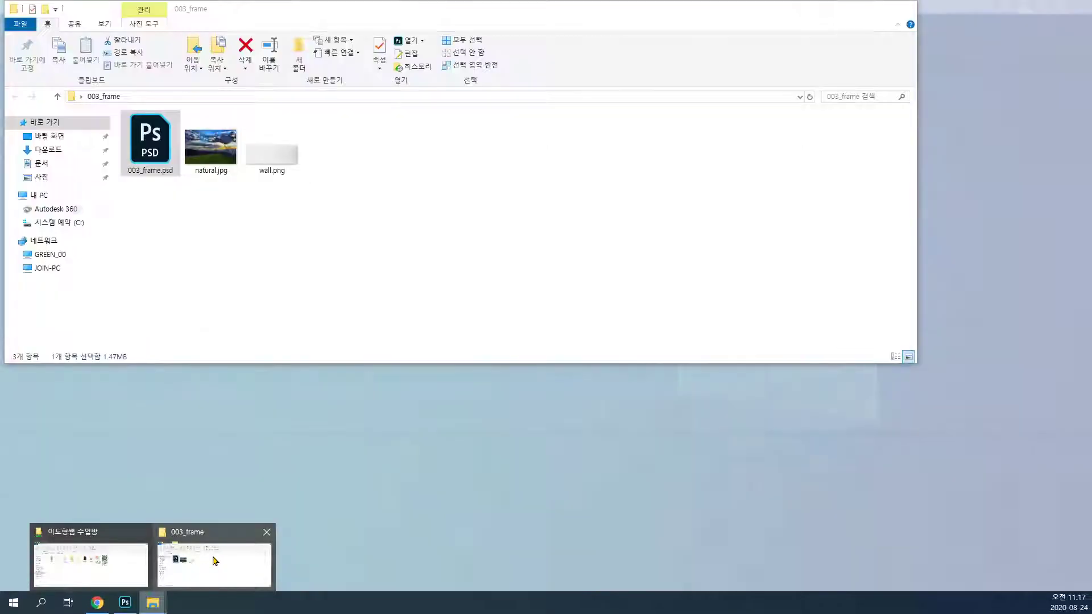
left_click(215, 560)
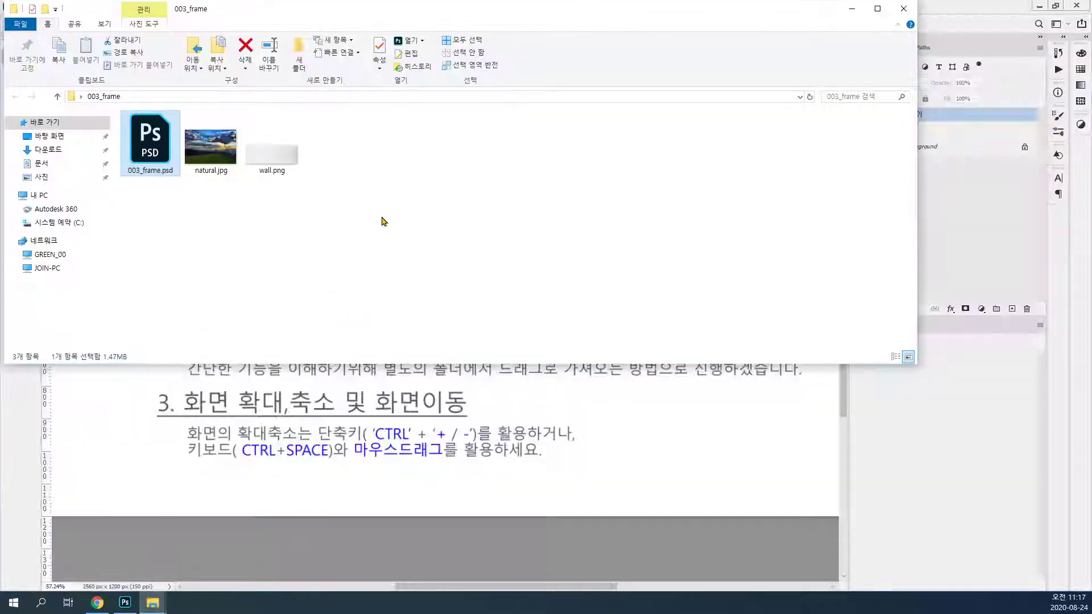
left_click_drag(393, 25, 637, 250)
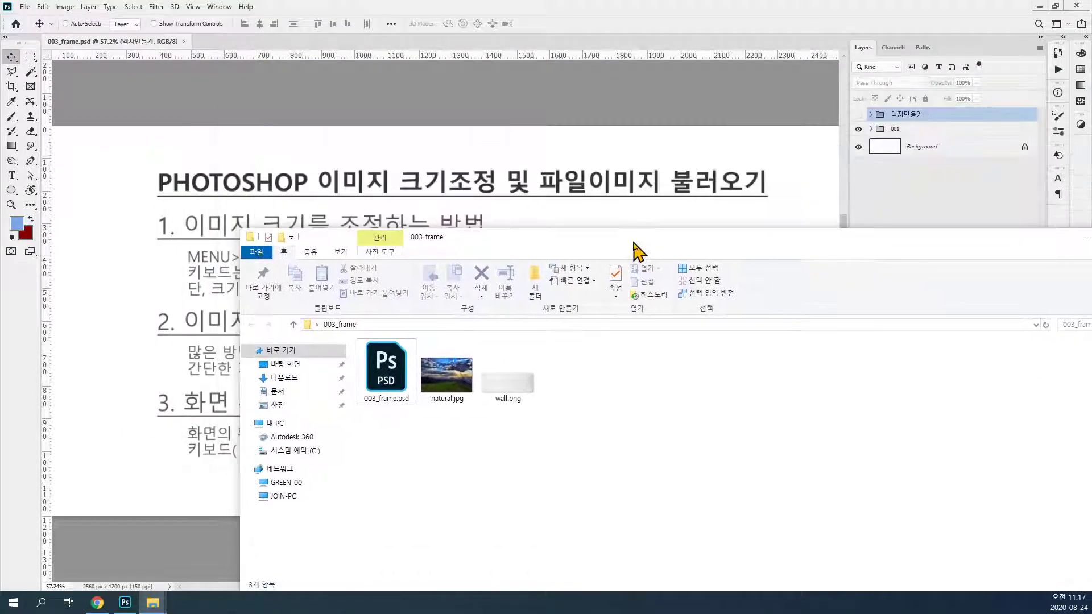
left_click_drag(590, 451, 433, 391)
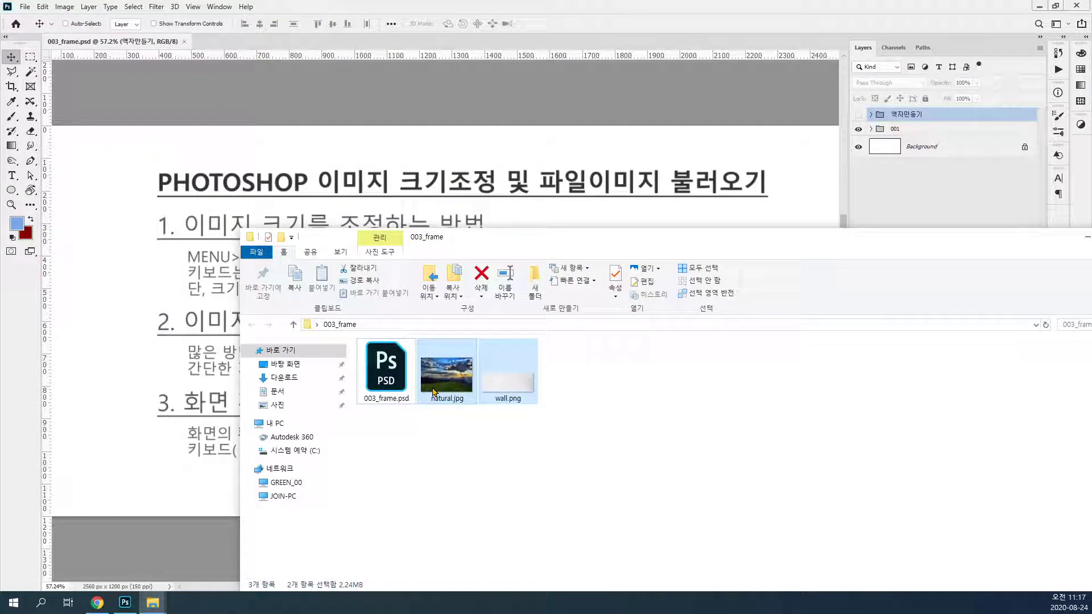
left_click_drag(619, 447, 471, 377)
mouse_move(246, 146)
left_mouse_down()
mouse_move(316, 201)
mouse_move(357, 137)
mouse_move(391, 121)
left_mouse_up()
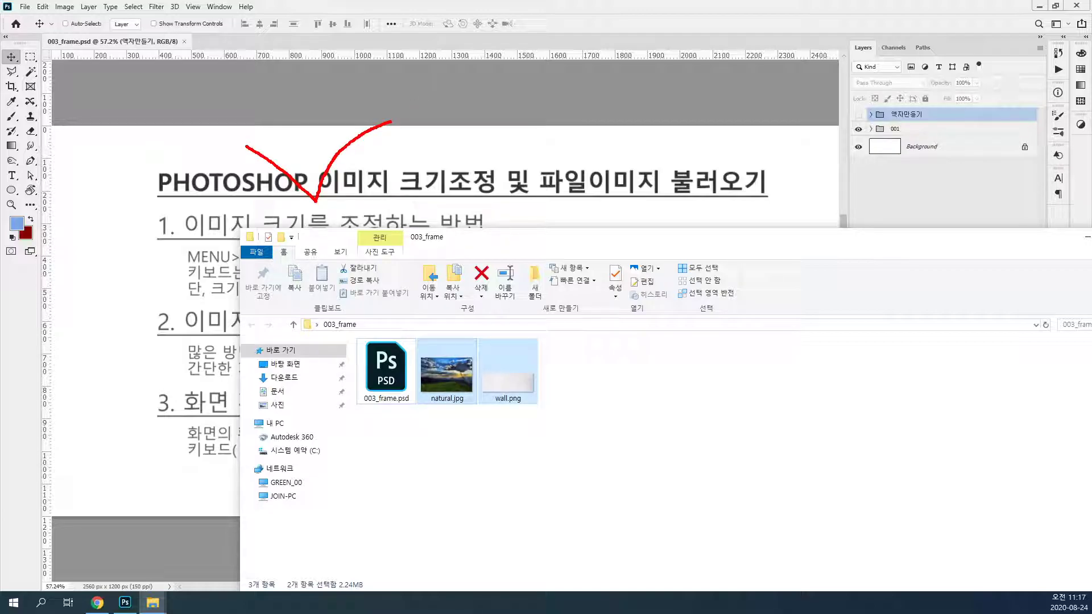
mouse_move(192, 28)
left_mouse_down()
mouse_move(848, 42)
mouse_move(851, 51)
left_mouse_up()
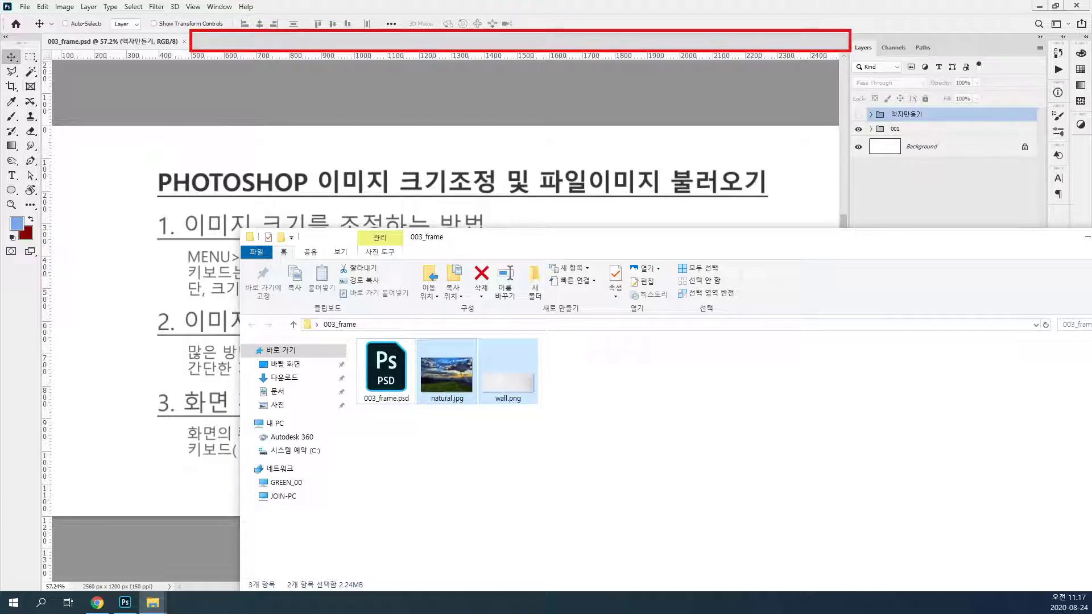
mouse_move(446, 372)
left_mouse_down()
mouse_move(463, 38)
mouse_move(446, 65)
mouse_move(492, 64)
left_mouse_up()
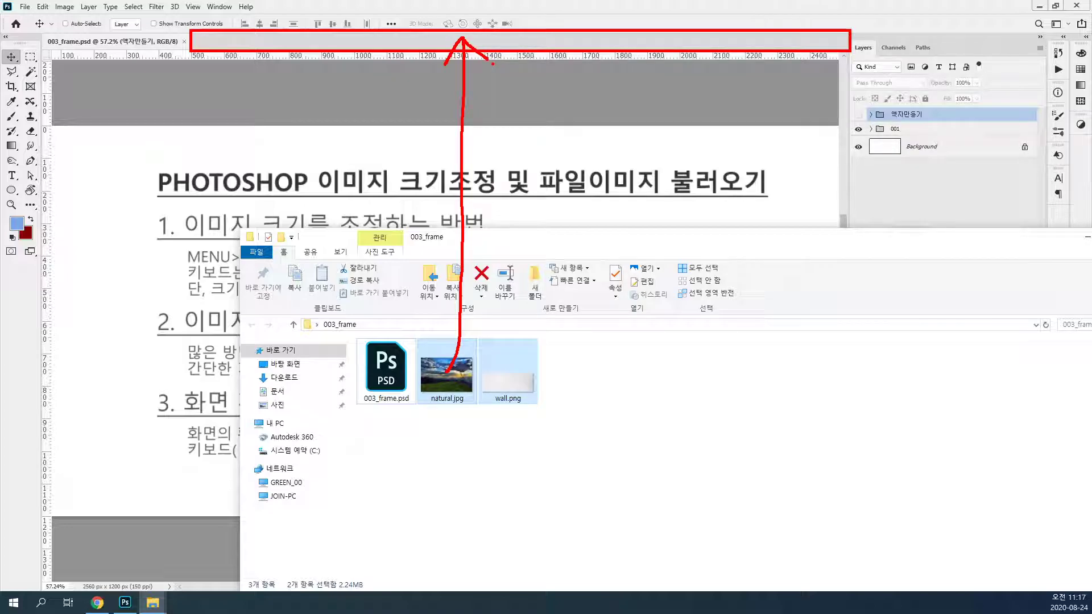
left_click_drag(579, 49, 592, 27)
left_click_drag(548, 3, 581, 1)
mouse_move(481, 37)
left_mouse_down()
mouse_move(504, 44)
mouse_move(521, 29)
mouse_move(544, 23)
left_mouse_up()
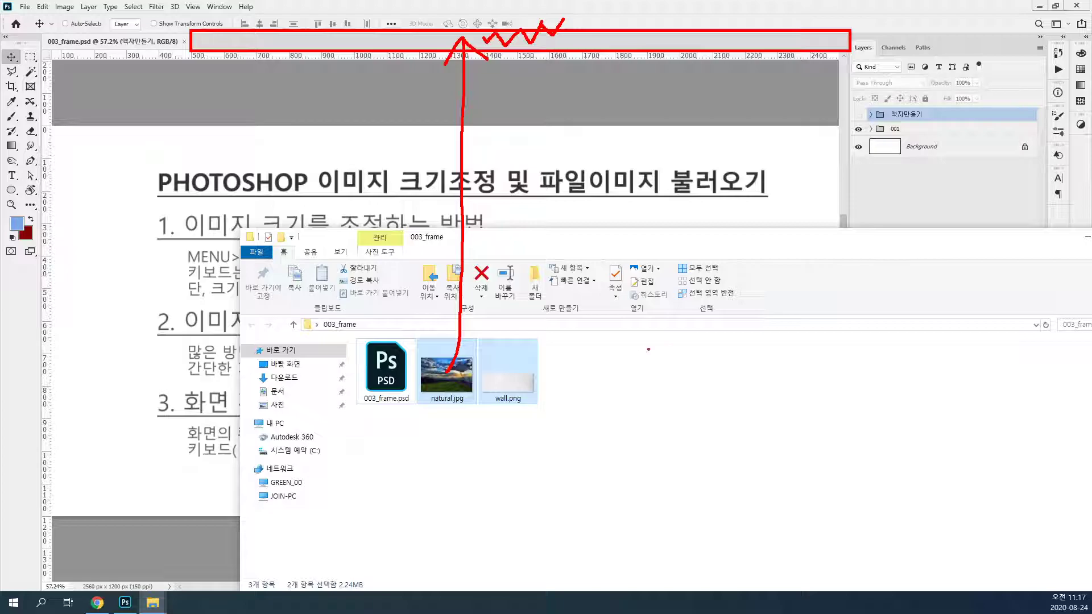
key("Escape")
Try to place natural.jpg and wall.png directly onto the 003_frame.psd canvas, and cancel the placement.
mouse_move(447, 376)
left_mouse_down()
mouse_move(490, 310)
mouse_move(583, 97)
mouse_move(592, 44)
mouse_move(564, 97)
left_mouse_up()
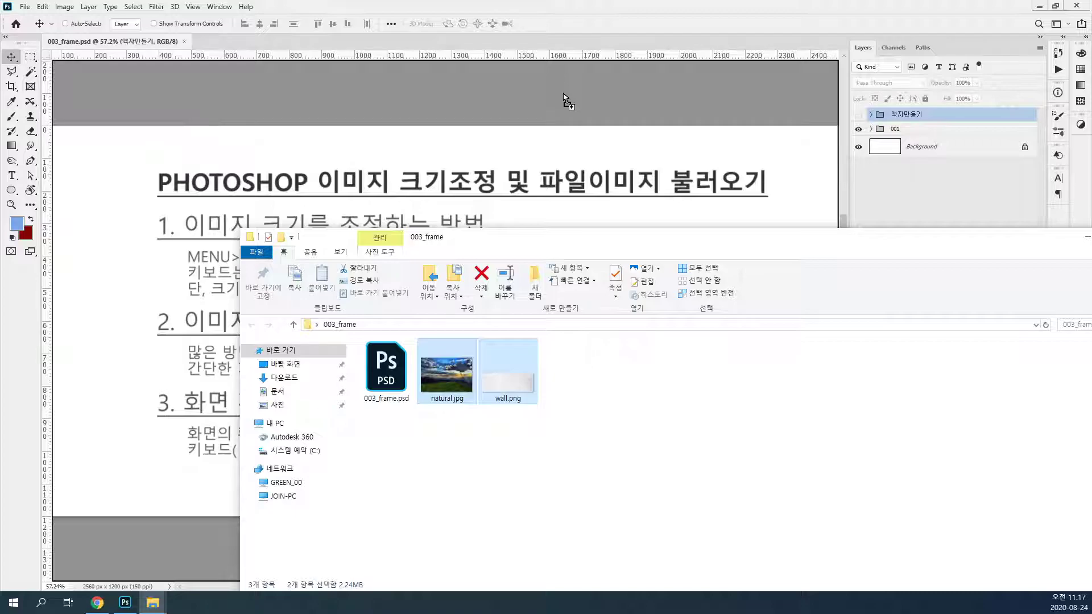
left_click_drag(565, 98, 561, 139)
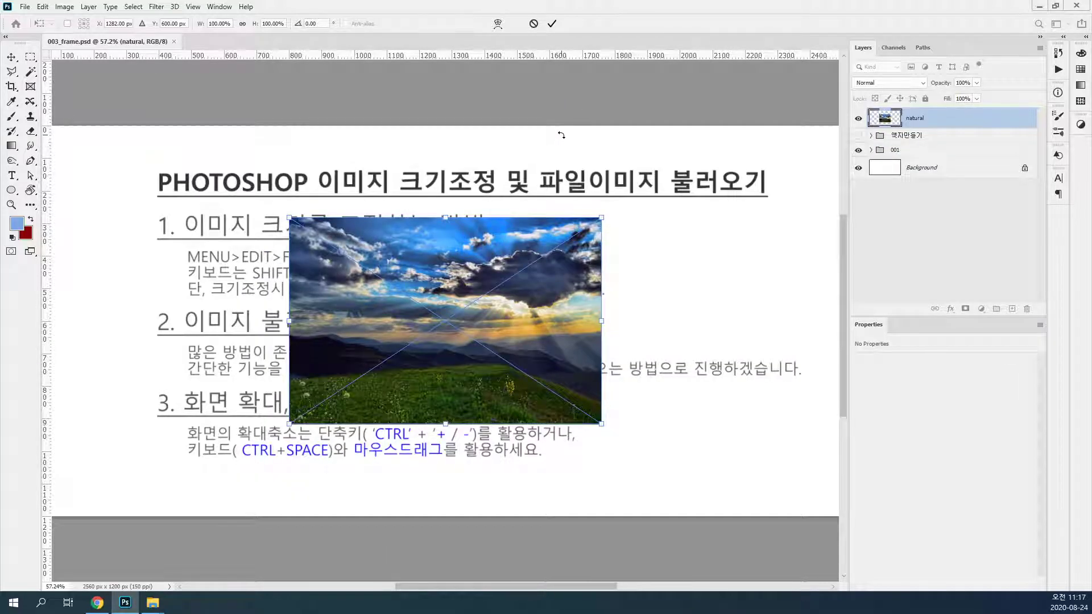
key("Escape")
key("Return")
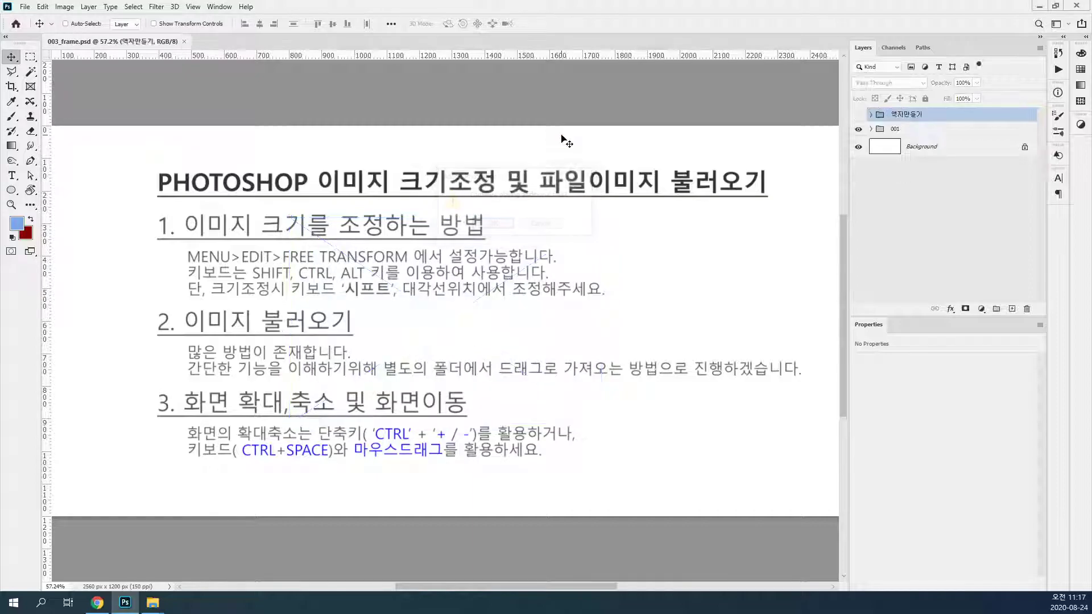
Open natural.jpg and wall.png from the 003_frame folder in Photoshop as separate documents.
mouse_move(154, 607)
left_click(213, 561)
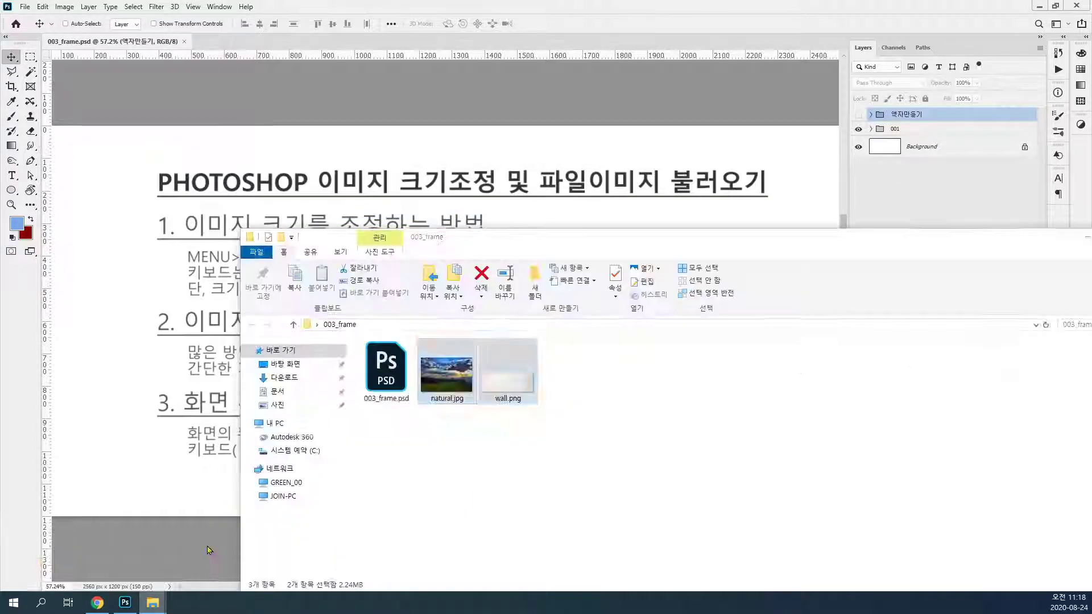
left_click_drag(438, 394, 592, 35)
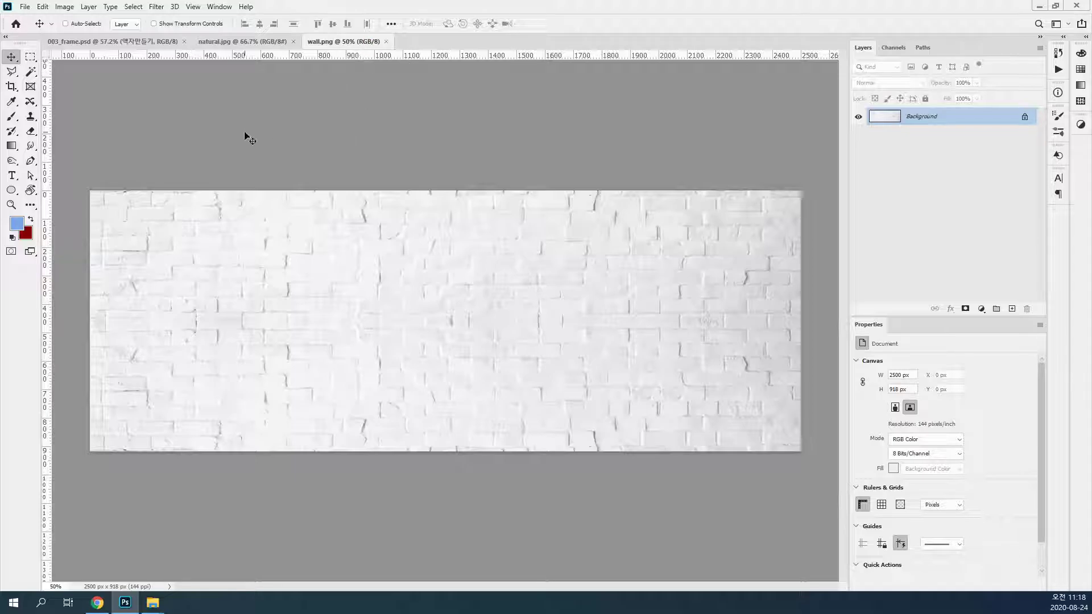
View the natural.jpg and wall.png documents in turn and return to the 003_frame.psd document.
left_click(244, 46)
left_click(320, 42)
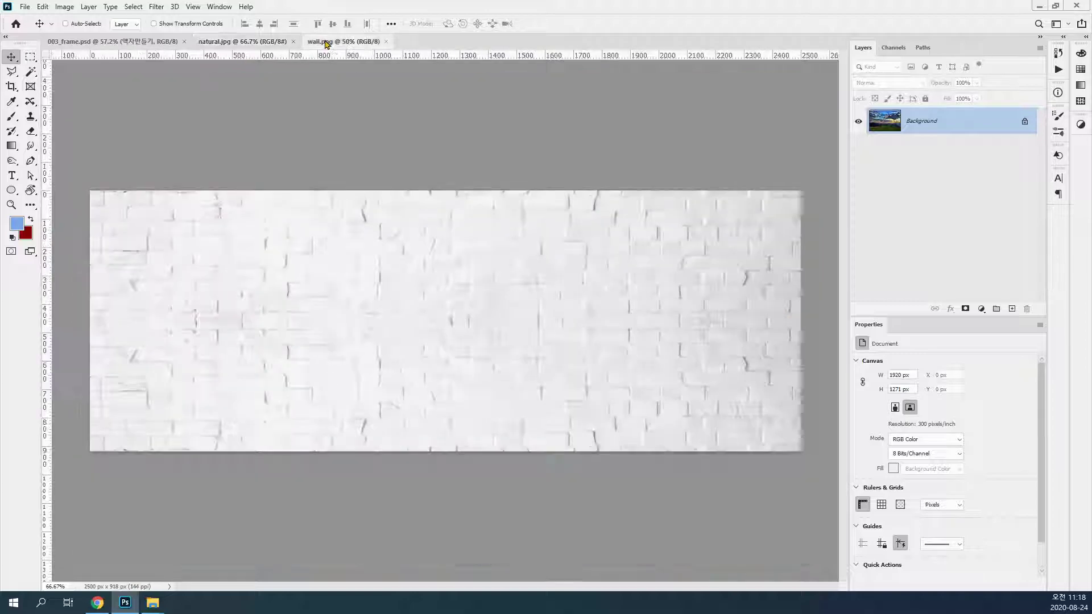
left_click(274, 45)
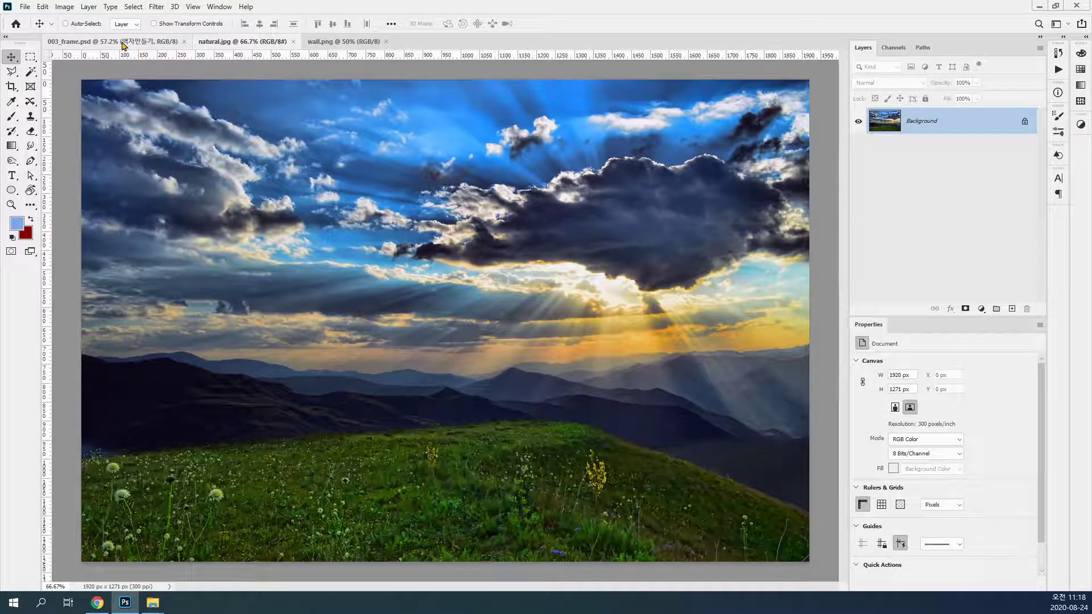
left_click(123, 45)
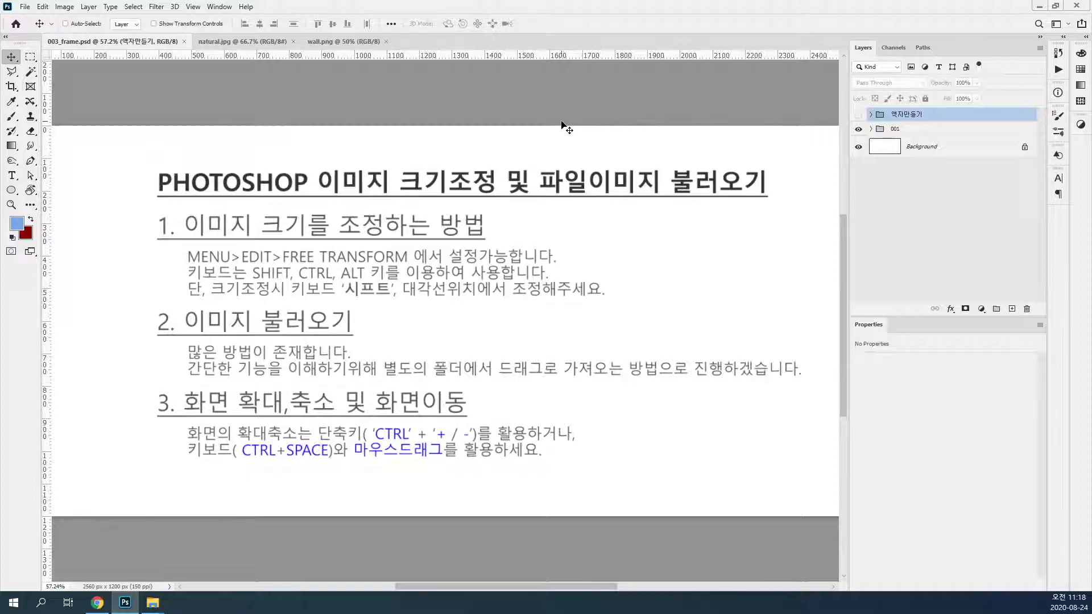
Switch back and forth between the natural.jpg and 003_frame.psd documents, ending on 003_frame.psd.
left_click(229, 45)
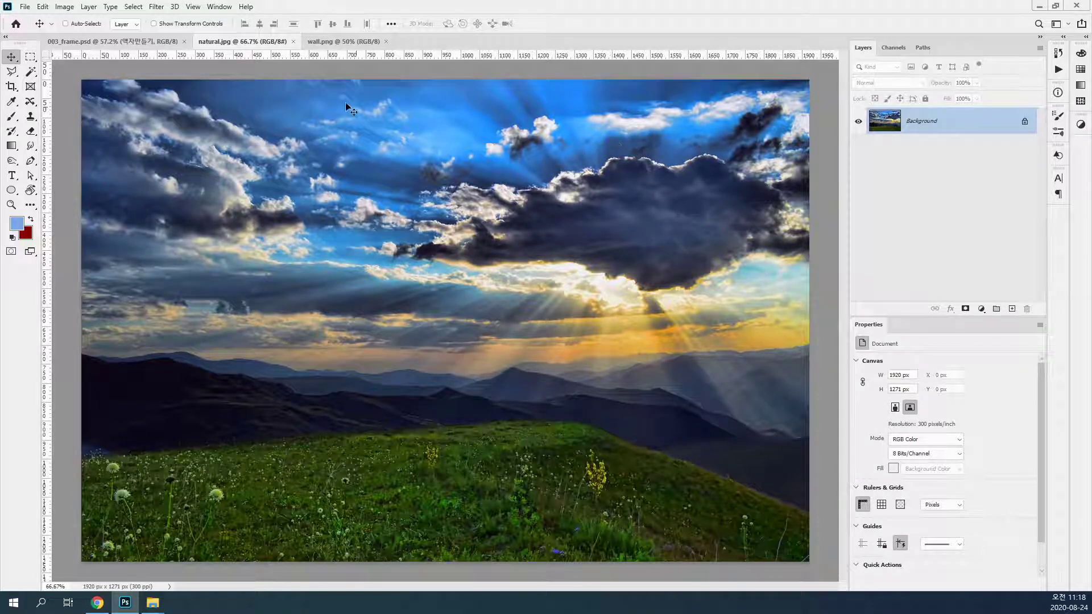
left_click(131, 44)
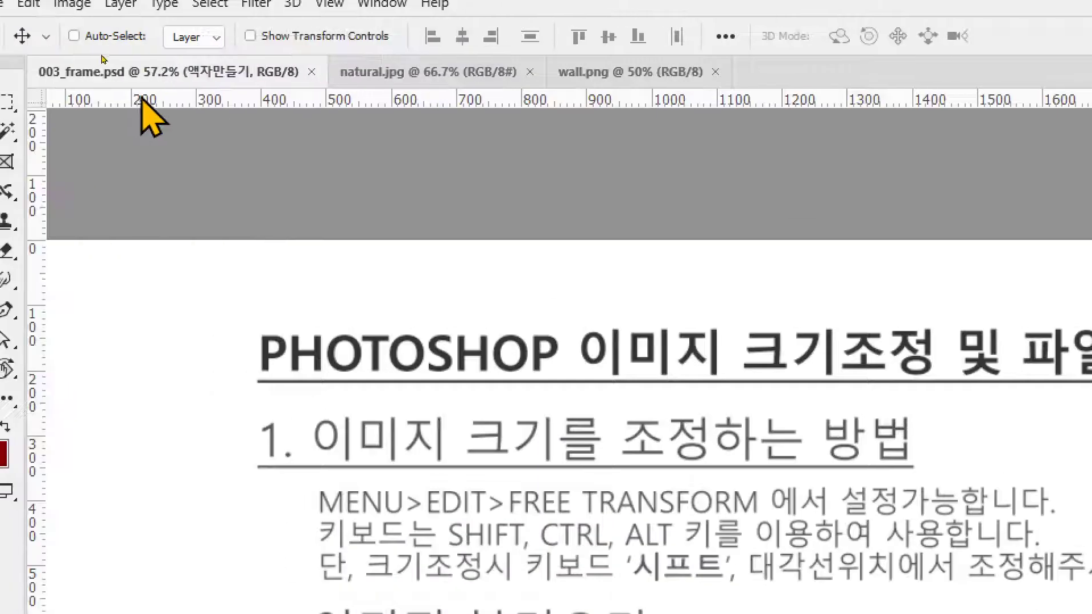
left_click(376, 81)
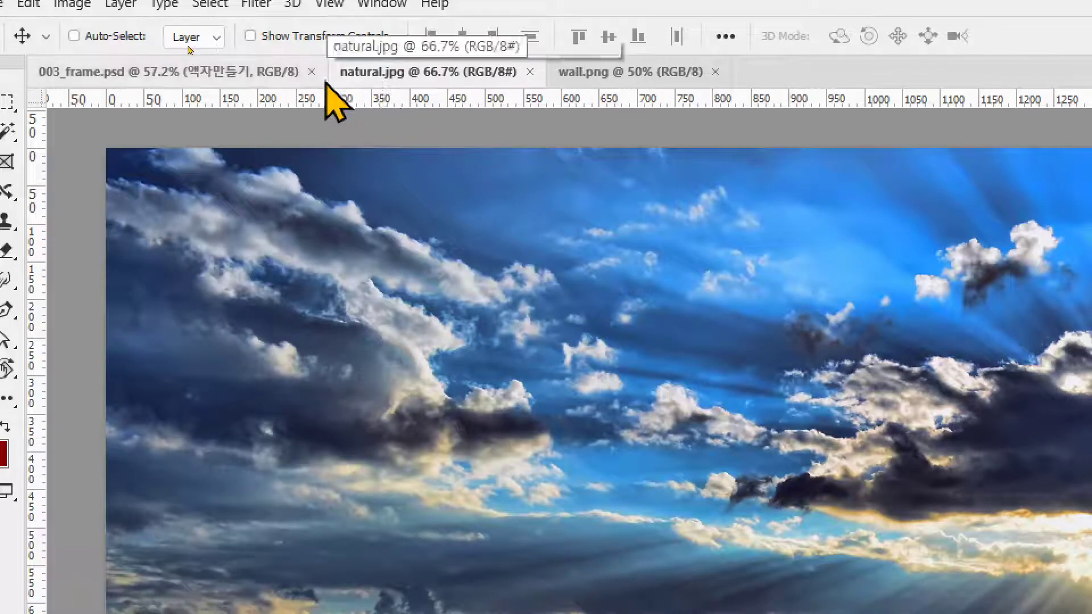
left_click(284, 82)
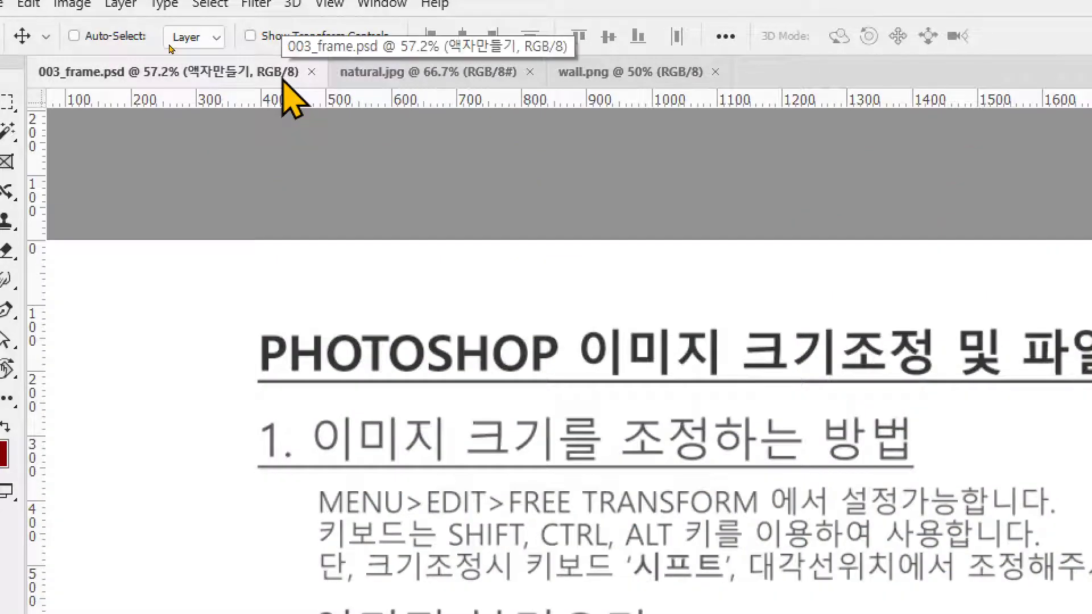
left_click(393, 73)
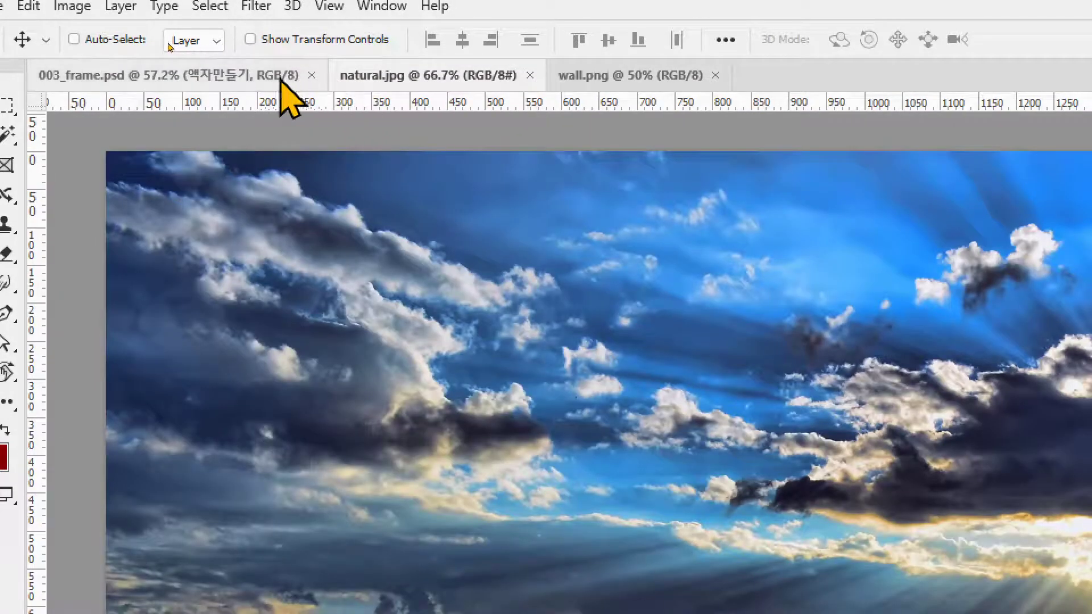
left_click(281, 82)
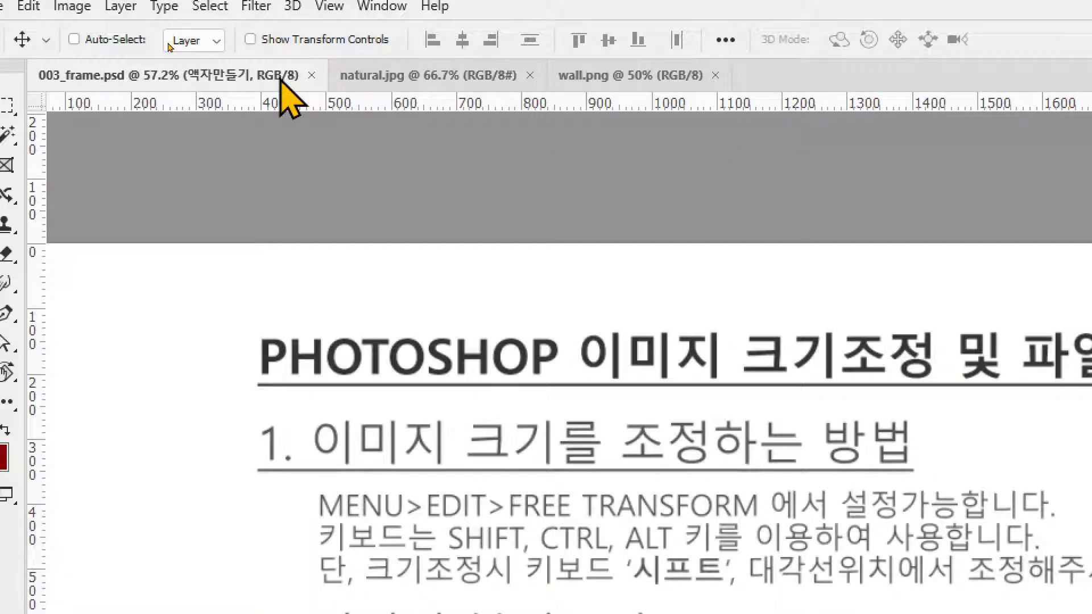
Try to move the image in natural.jpg, cancel the move, and return to the 003_frame.psd document.
left_click(422, 84)
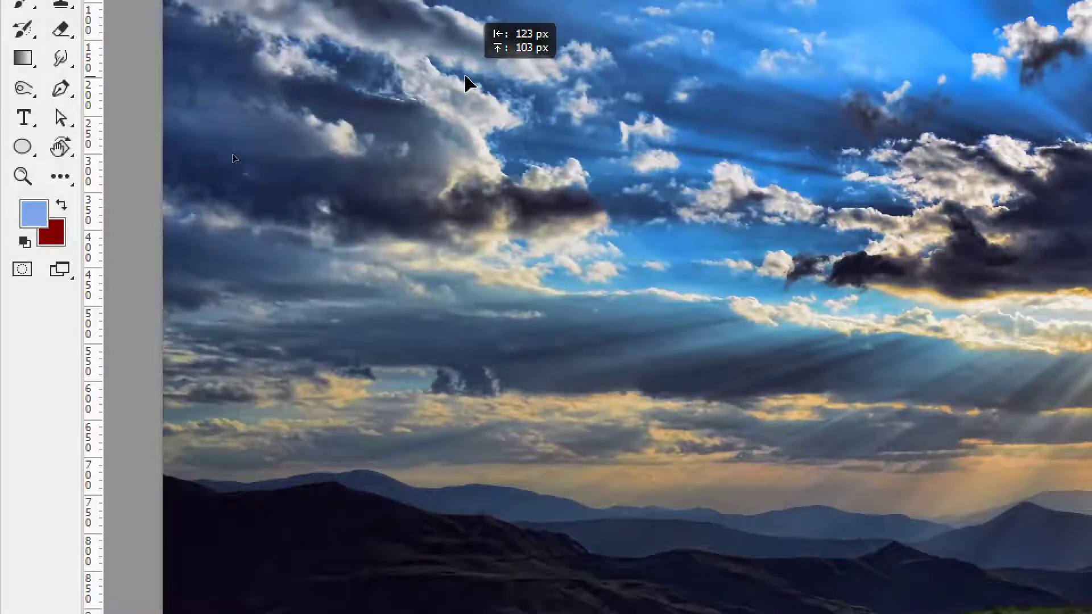
left_click(465, 83)
key("Escape")
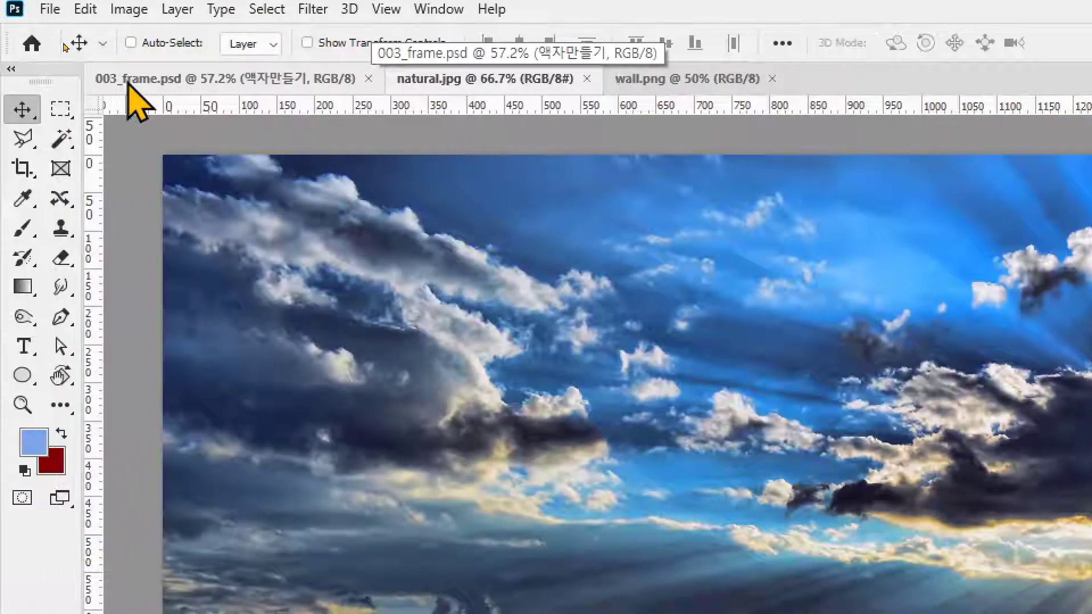
left_click(282, 84)
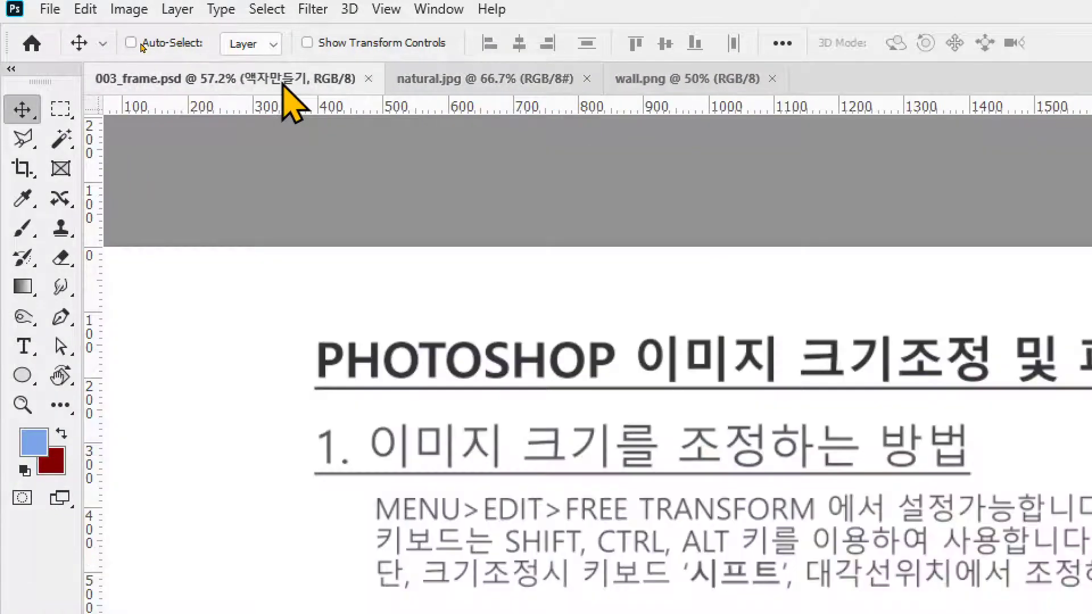
key("ctrl")
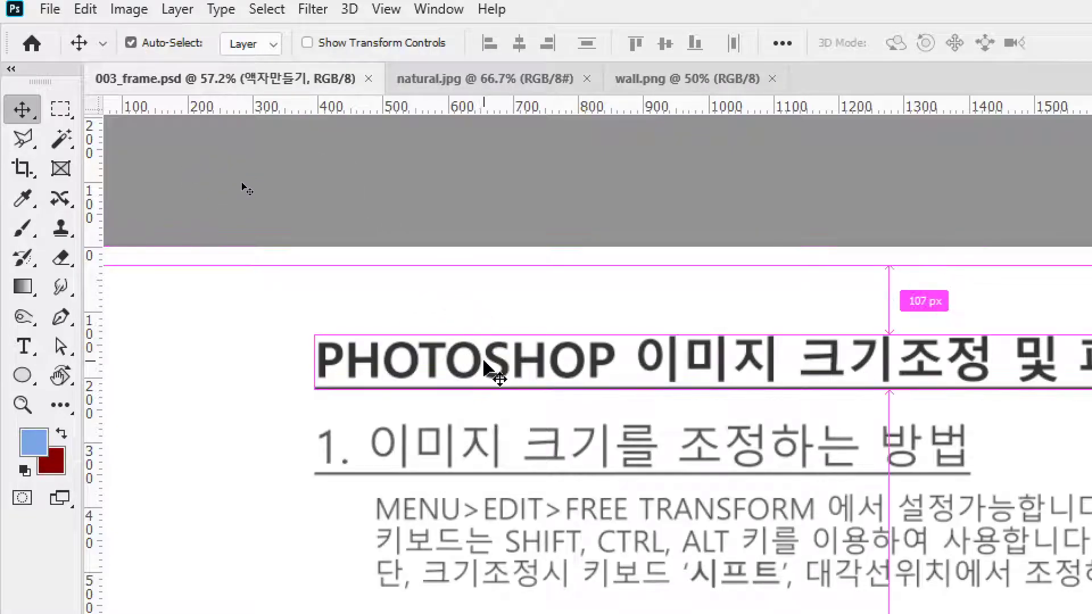
Copy the natural.jpg image onto the 003_frame.psd canvas with the Move tool, and undo the copy.
left_click(486, 82)
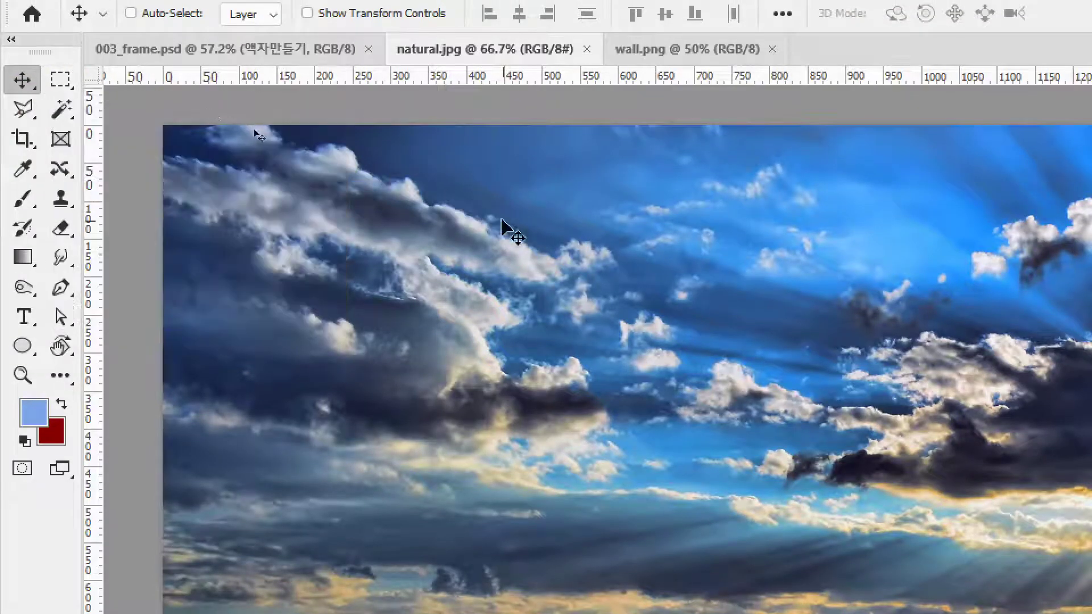
left_click_drag(552, 284, 216, 52)
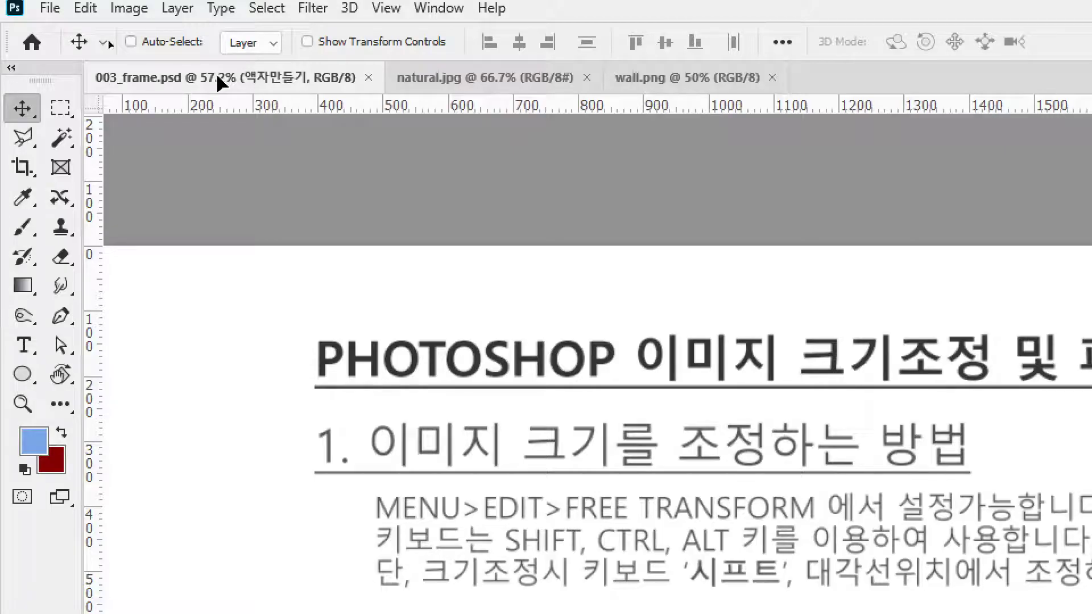
left_click_drag(218, 81, 406, 264)
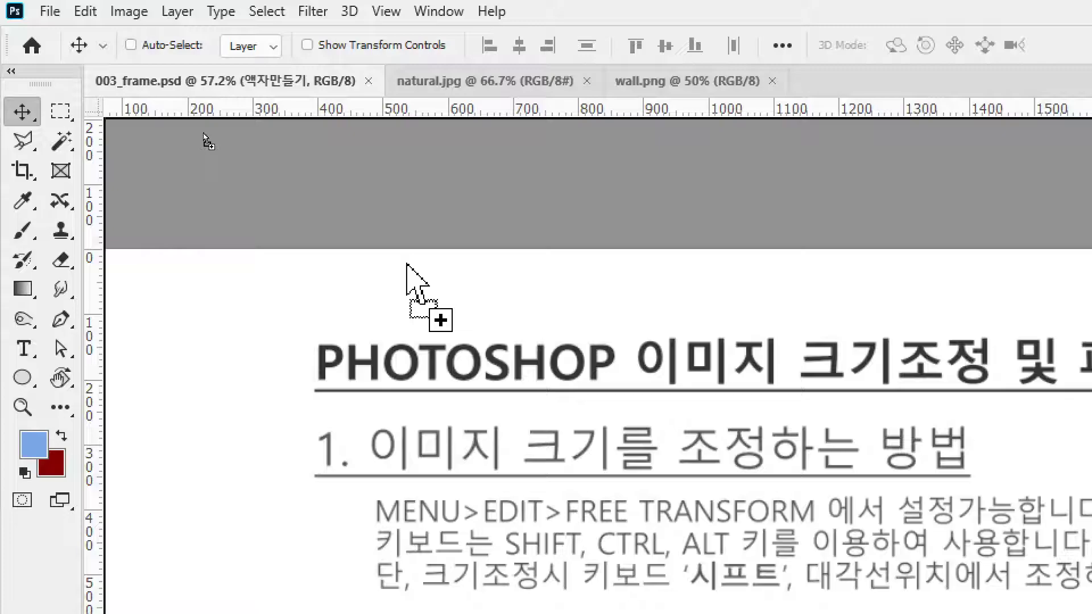
left_click_drag(406, 264, 409, 270)
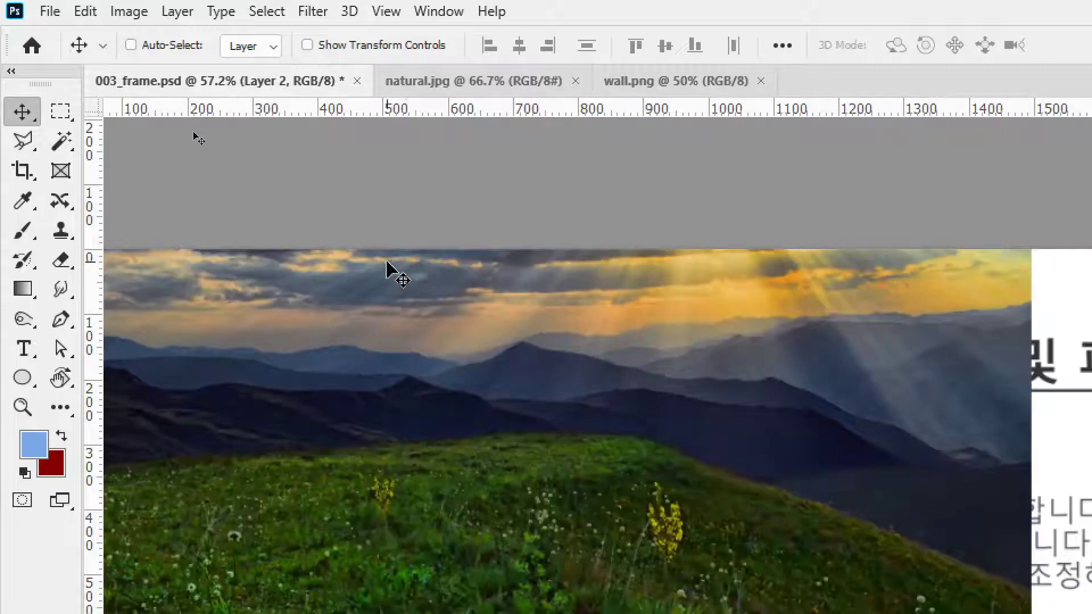
key("ctrl+z")
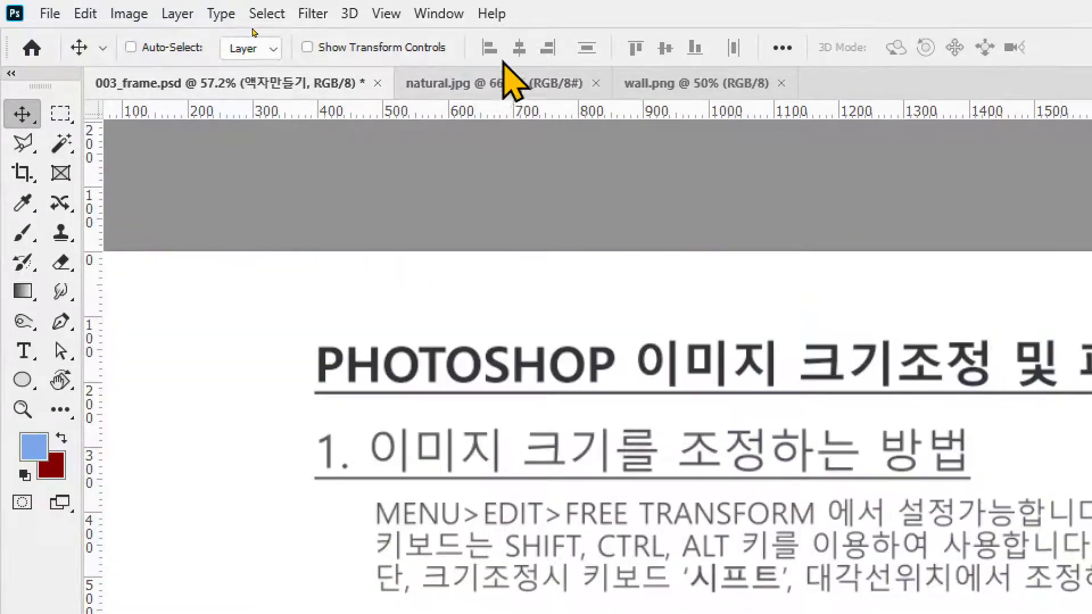
Copy the natural.jpg image onto the 003_frame.psd canvas again, shift it across the canvas, and delete its layer.
left_click(513, 80)
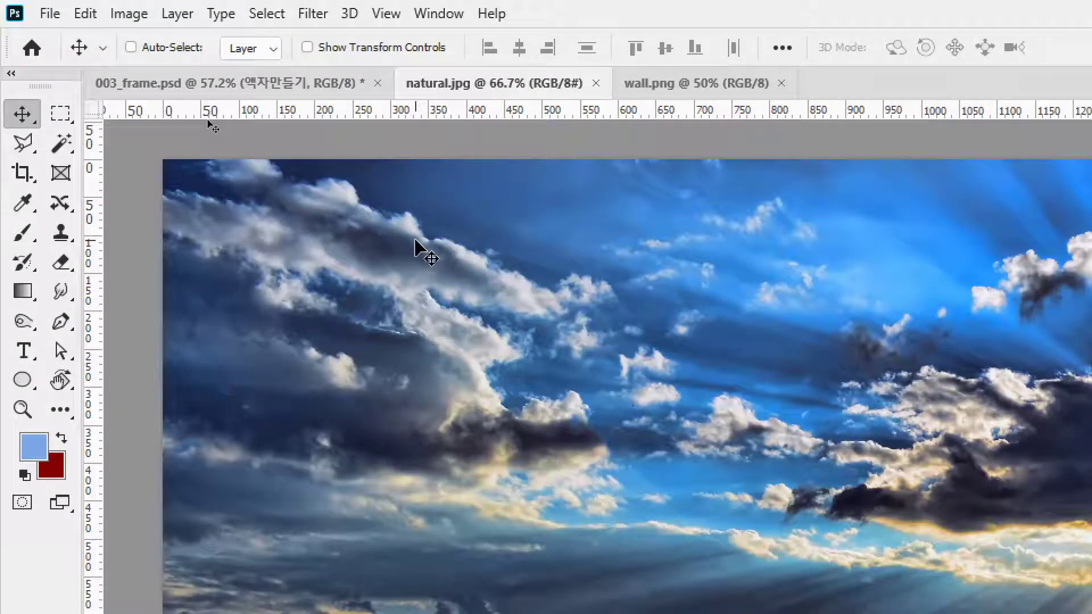
left_click_drag(415, 242, 511, 391)
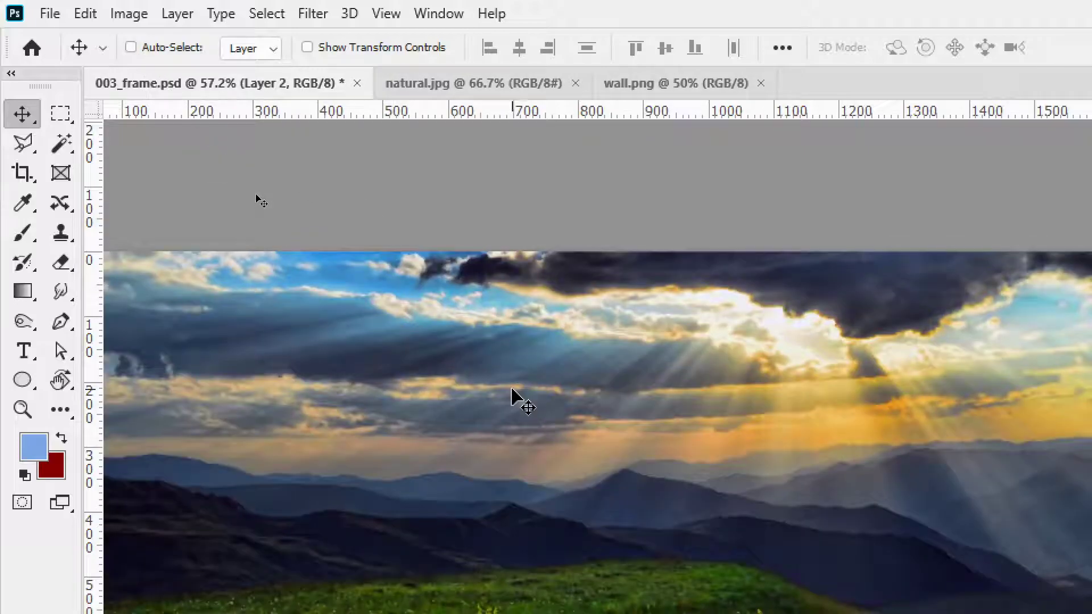
left_click_drag(512, 398, 555, 387)
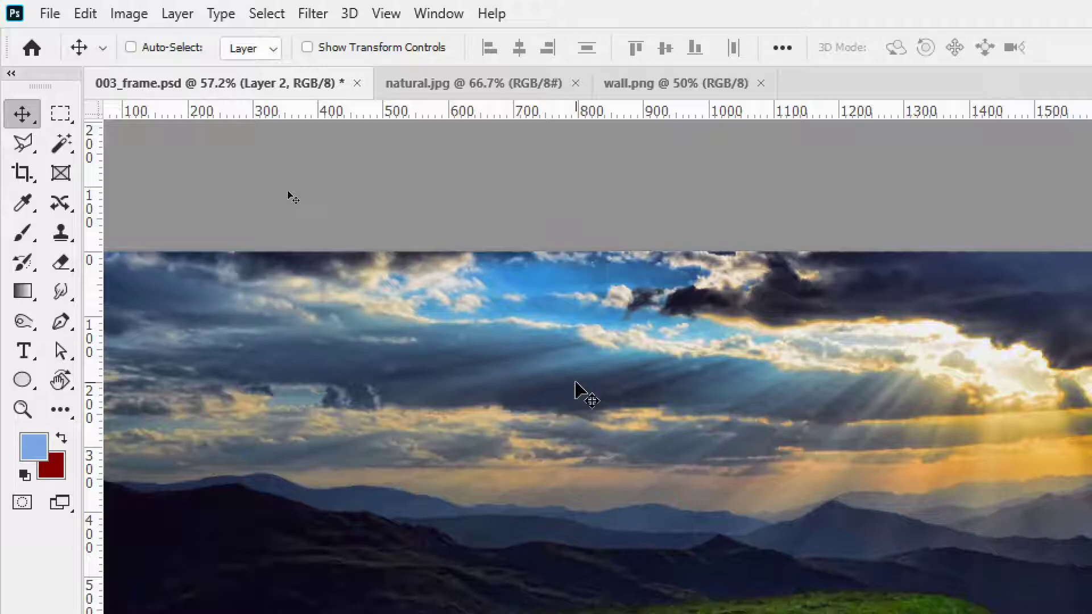
key("Delete")
Copy the natural.jpg image into 003_frame.psd as a new layer at about X -310 px, Y -450 px, and hide that layer.
left_click(489, 85)
left_click_drag(347, 322, 238, 93)
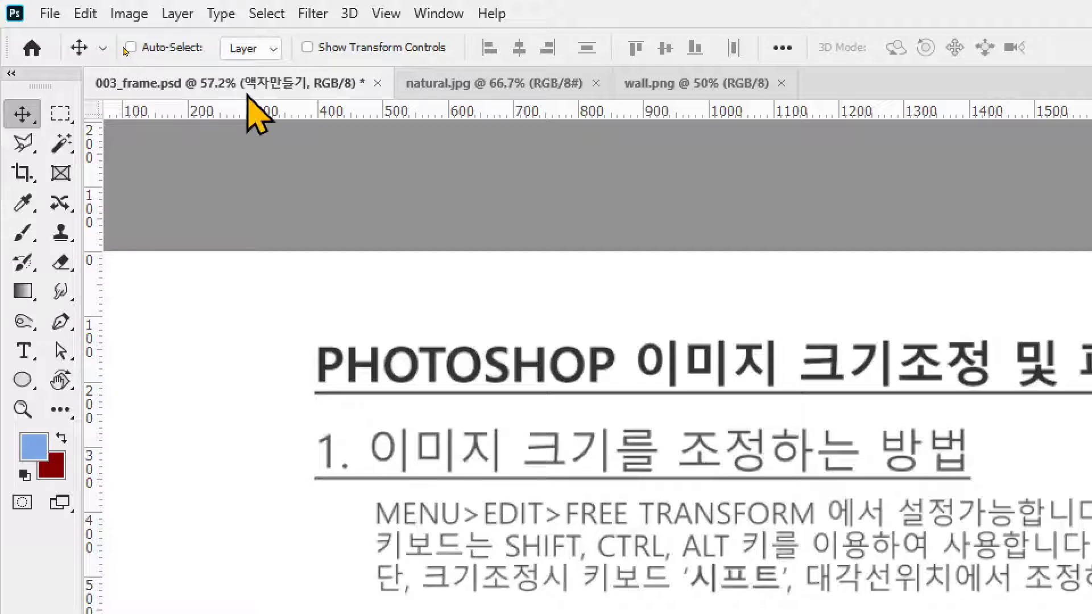
left_click(494, 86)
left_click_drag(288, 241, 480, 374)
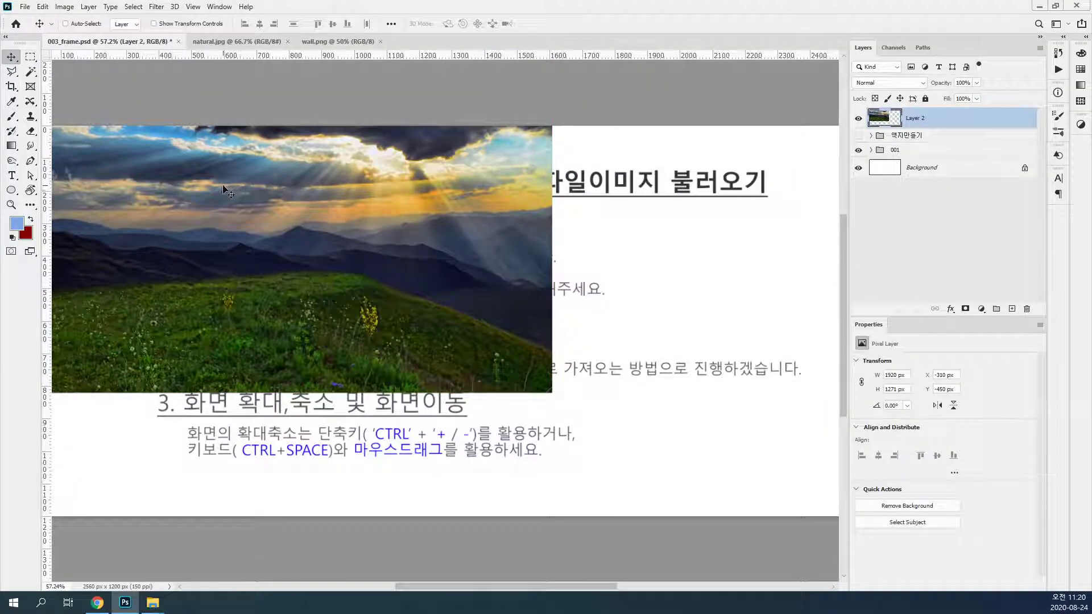
left_click(858, 119)
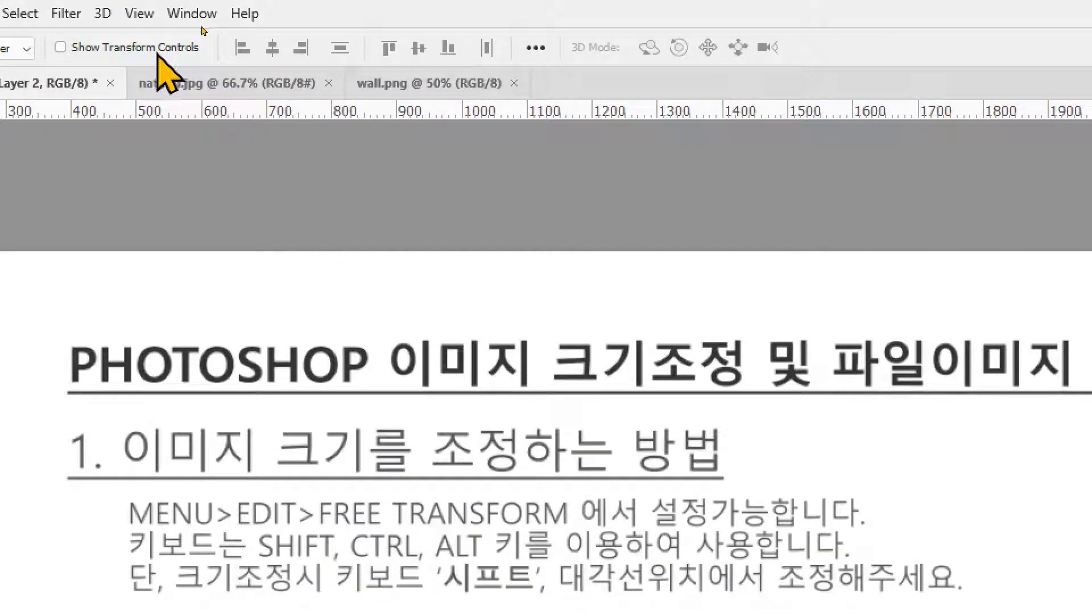
Arrange the open documents in the 2-up Vertical layout.
left_click(191, 13)
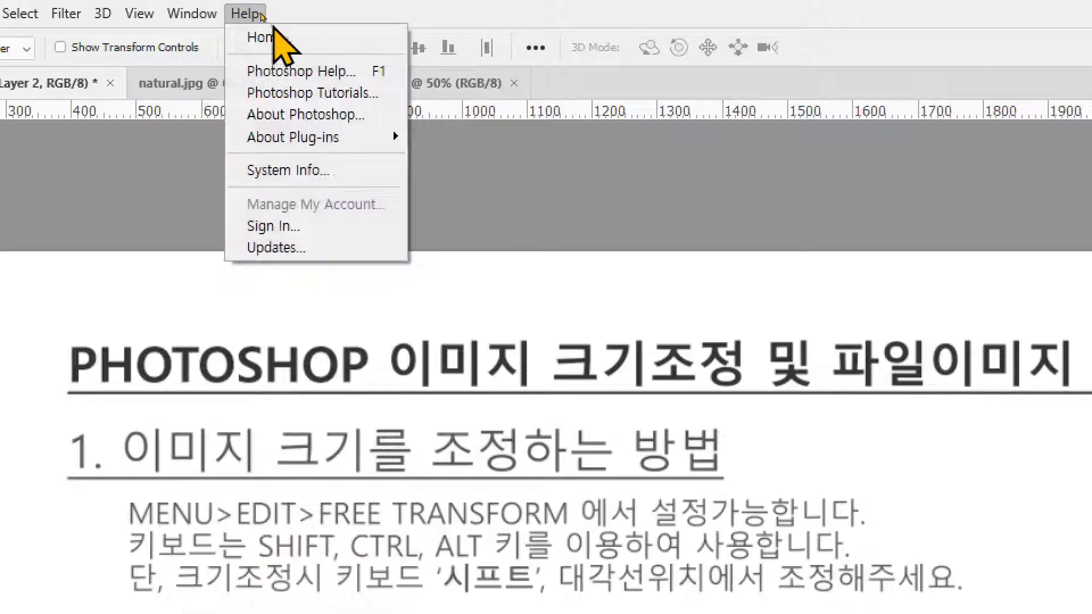
mouse_move(212, 48)
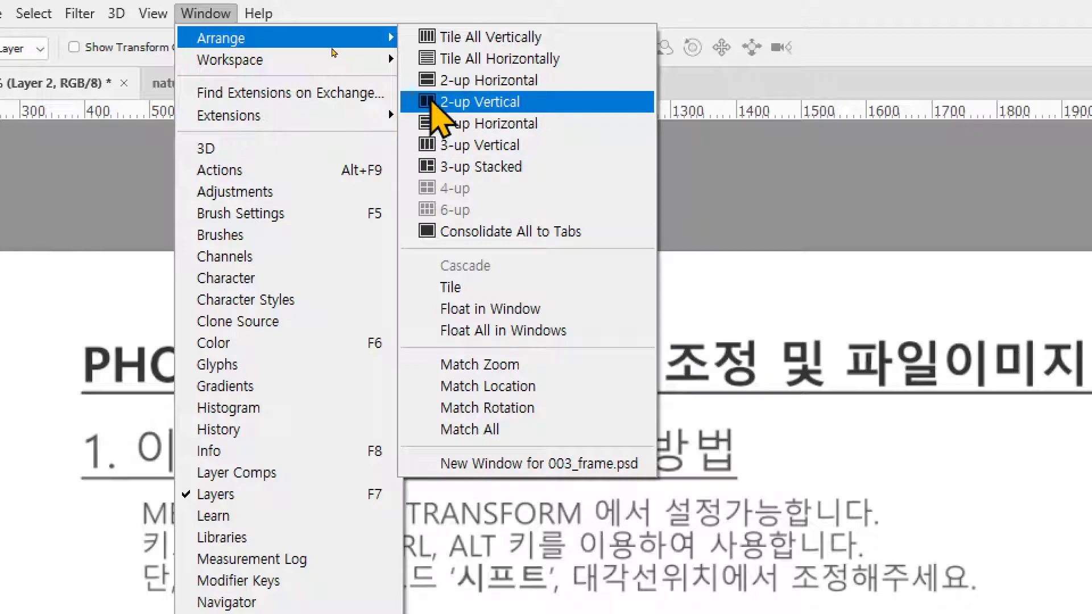
left_click(464, 101)
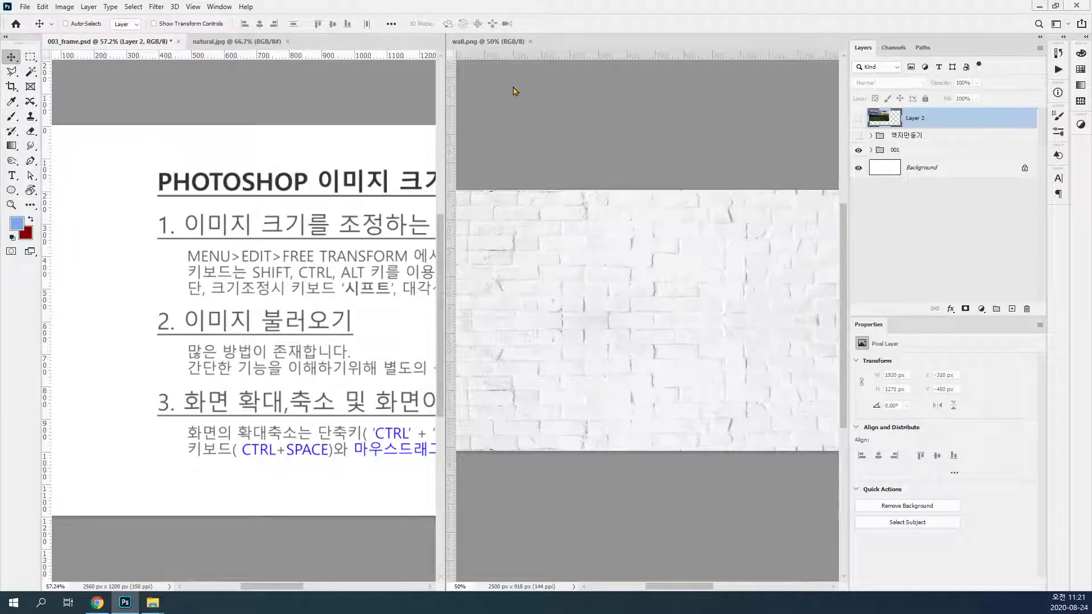
left_click(534, 146)
Move the natural.jpg document into the same pane as wall.png, and bring wall.png to the front beside 003_frame.psd.
left_click(142, 42)
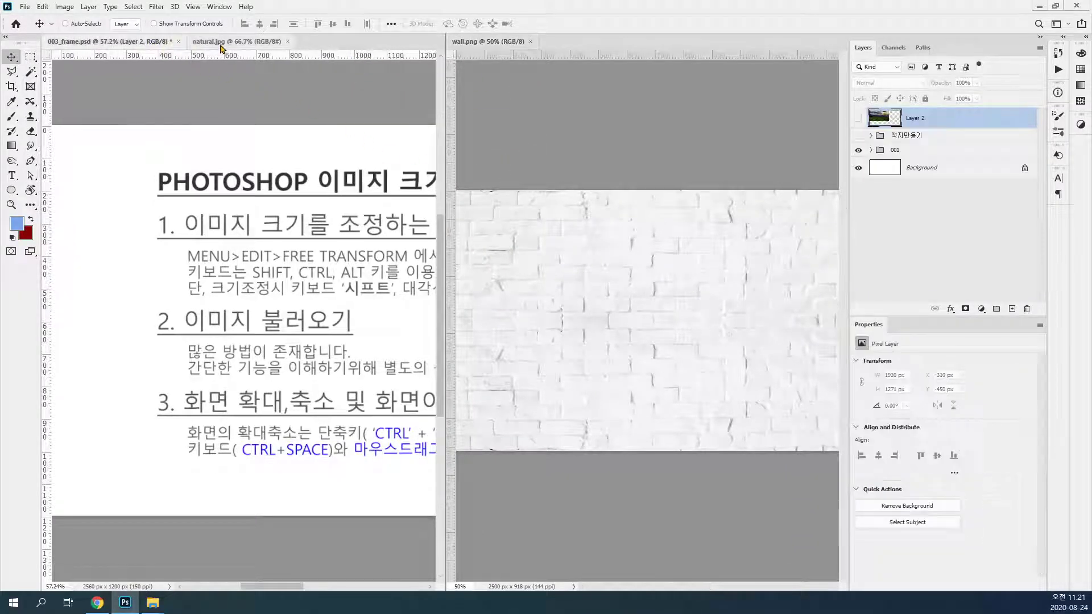
left_click(223, 43)
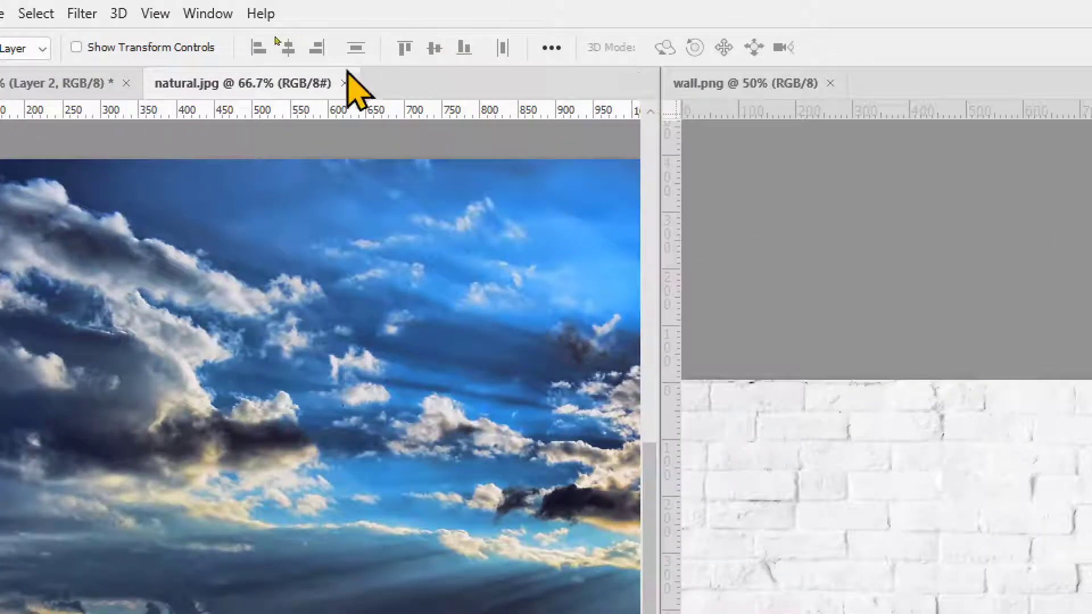
left_click_drag(262, 91, 908, 108)
left_click(796, 87)
left_click(870, 90)
left_click(728, 86)
left_click(936, 89)
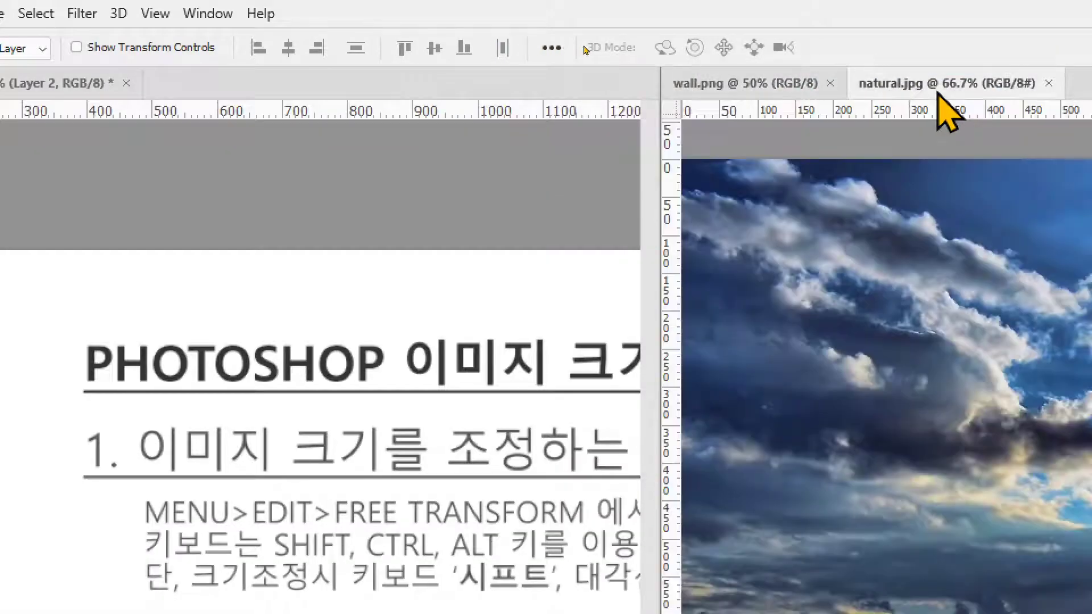
left_click(798, 91)
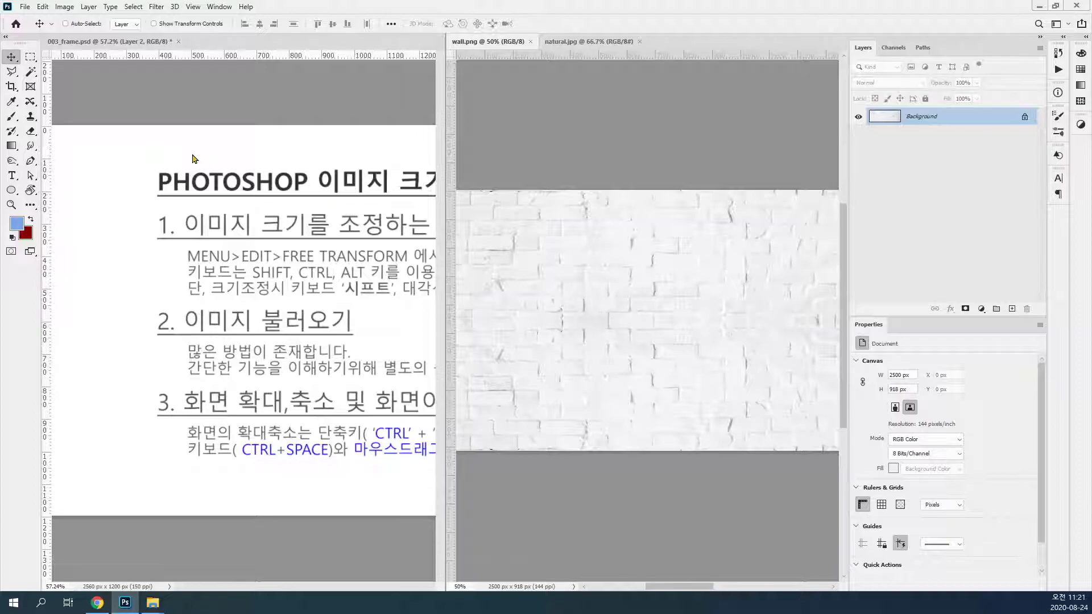
Copy the wall.png brick image from its pane onto the 003_frame.psd canvas, and undo the copy.
left_click(113, 132)
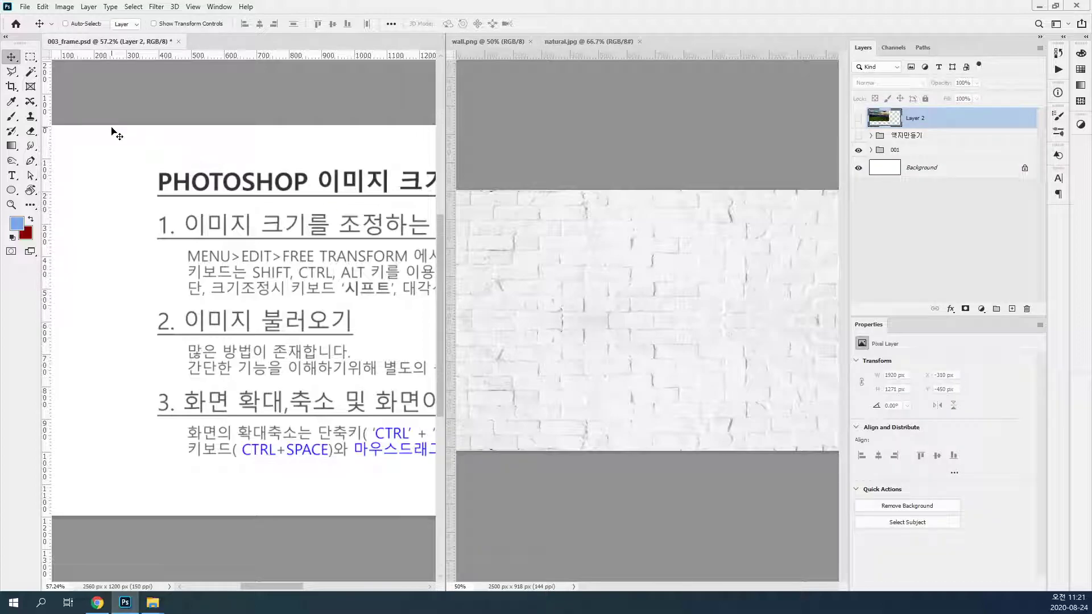
key("ctrl")
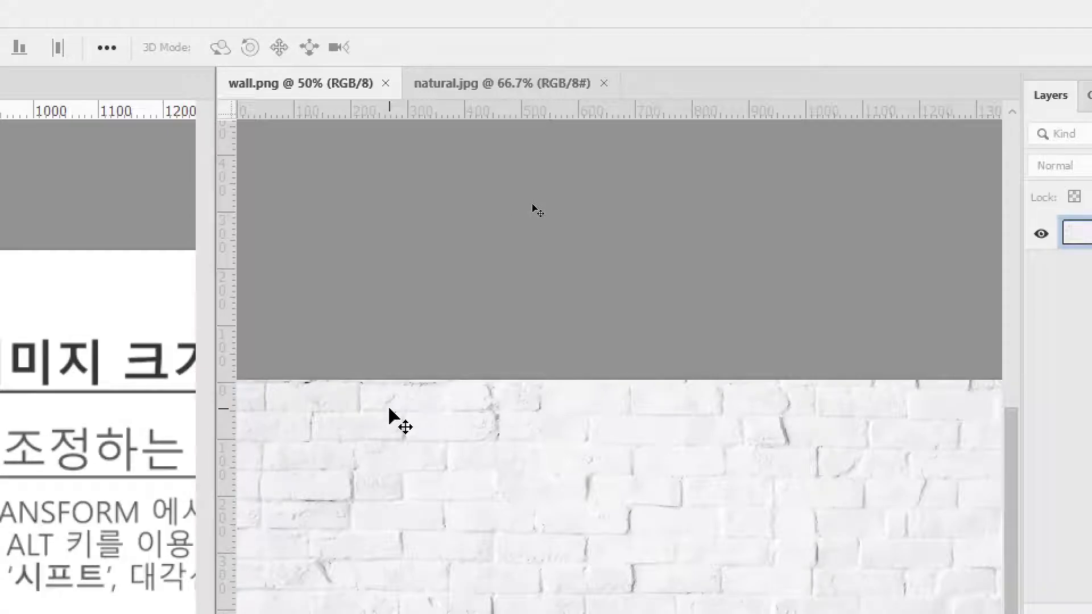
left_click_drag(398, 421, 0, 208)
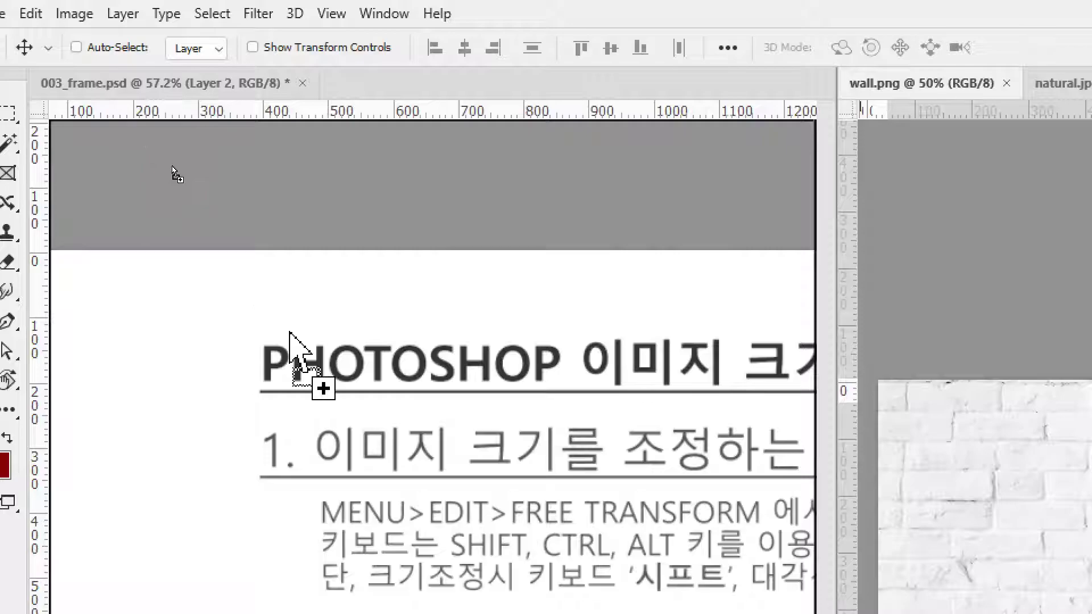
left_click_drag(291, 341, 288, 342)
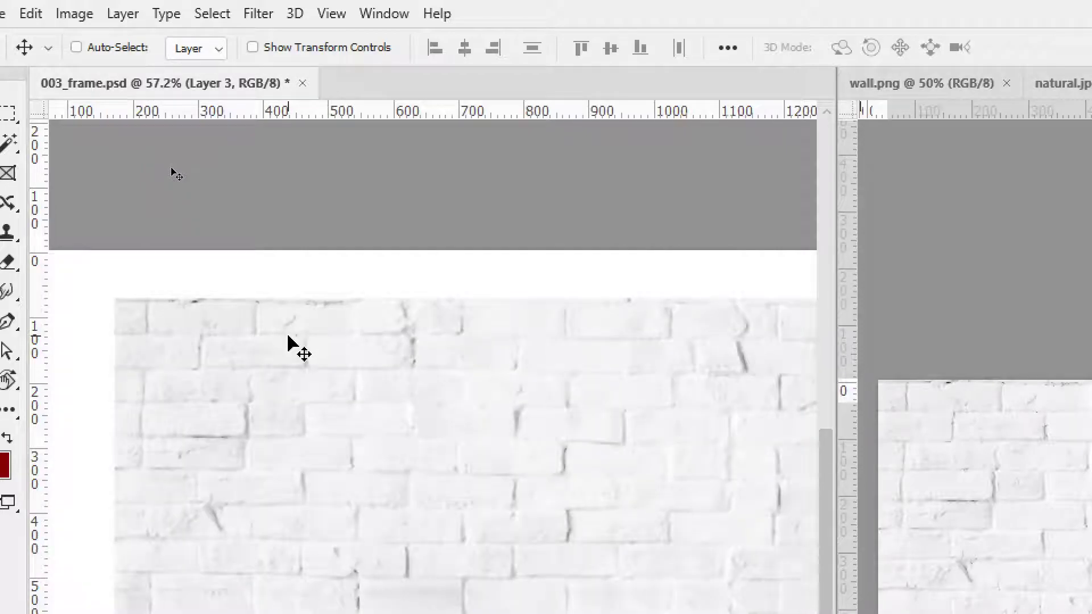
key("ctrl+z")
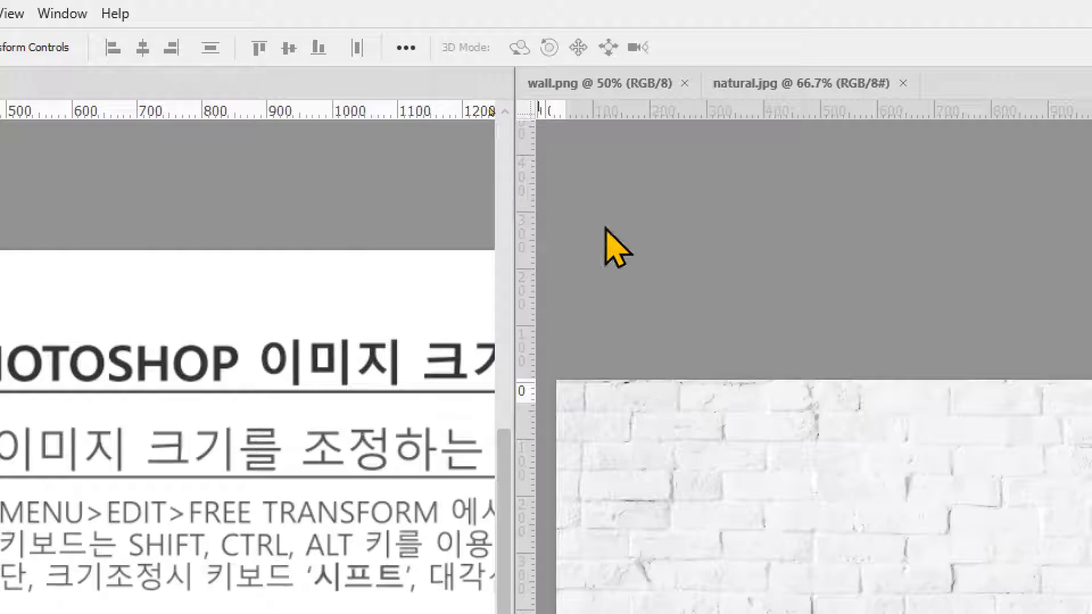
Copy the wall.png brick image onto the 003_frame.psd canvas as a new layer at about X 532 px, Y 152 px.
left_click(604, 86)
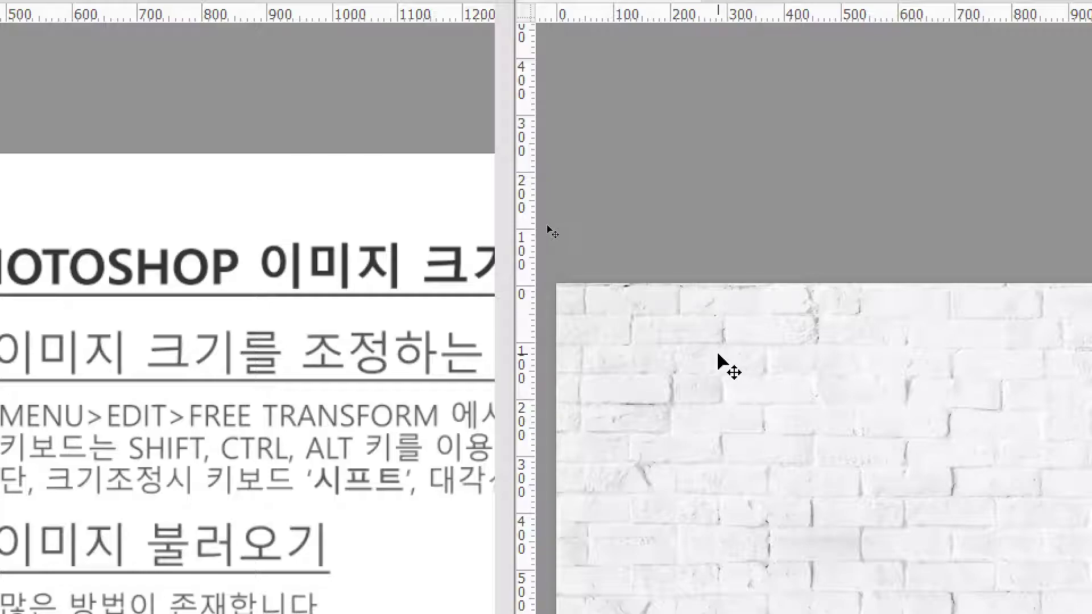
left_click_drag(718, 356, 212, 334)
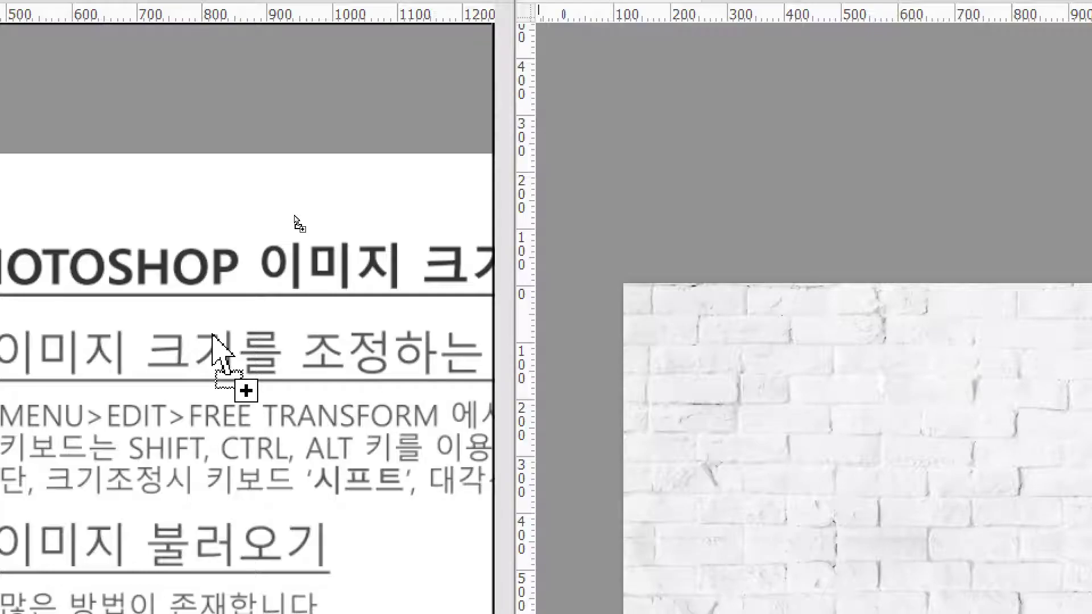
left_click_drag(212, 334, 216, 339)
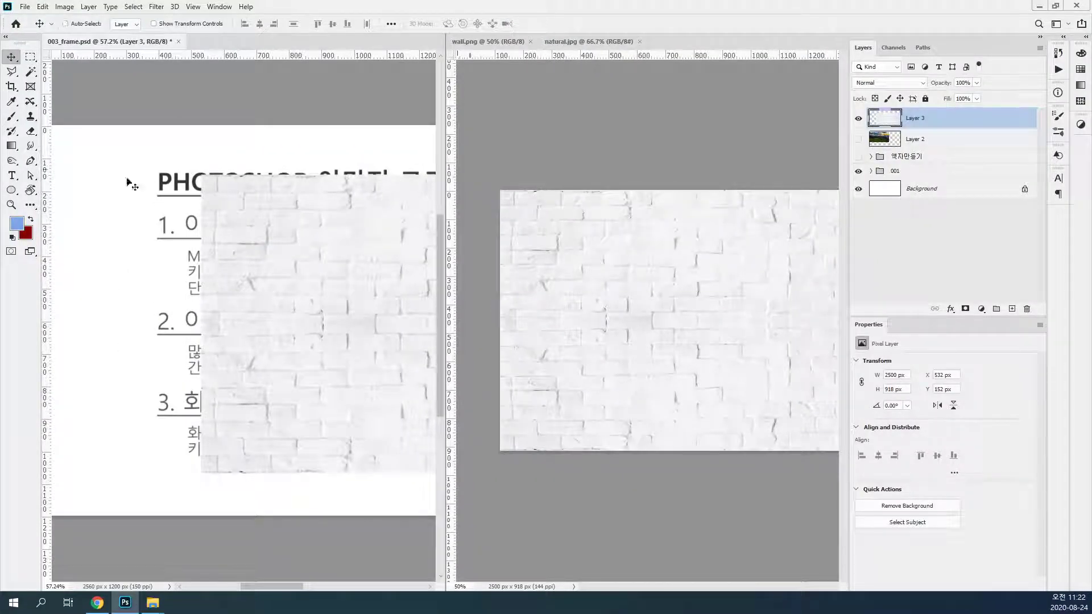
Close the wall.png and natural.jpg documents, leaving only 003_frame.psd open.
left_click(219, 6)
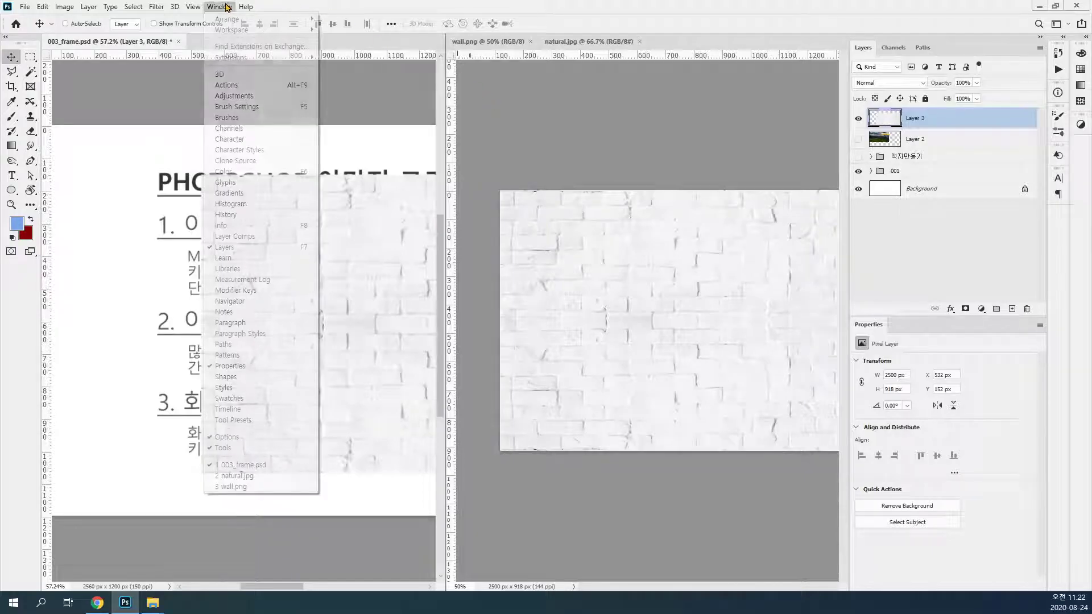
mouse_move(232, 30)
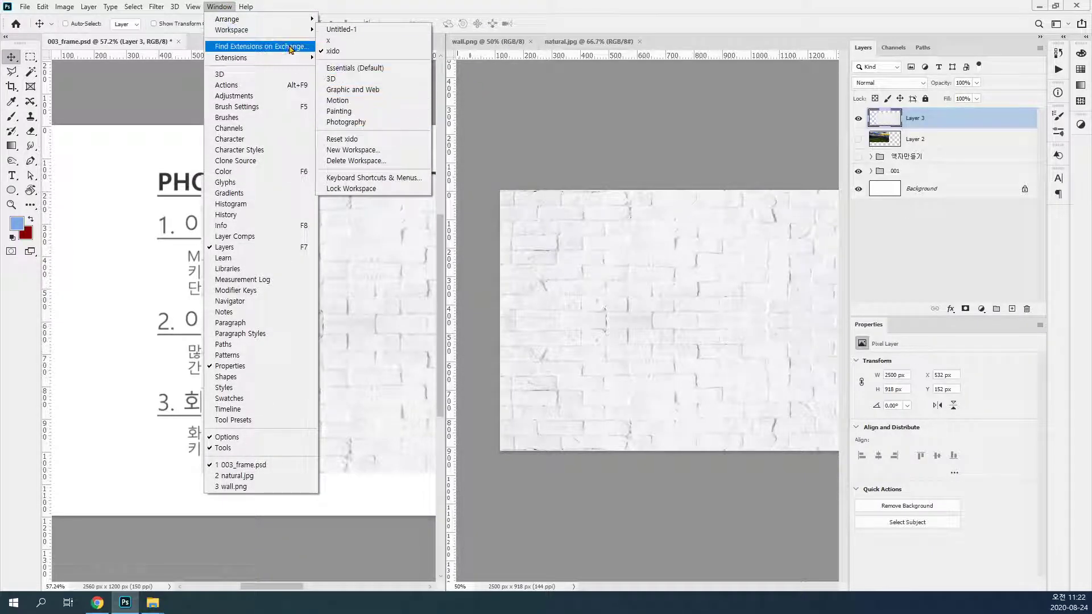
mouse_move(267, 18)
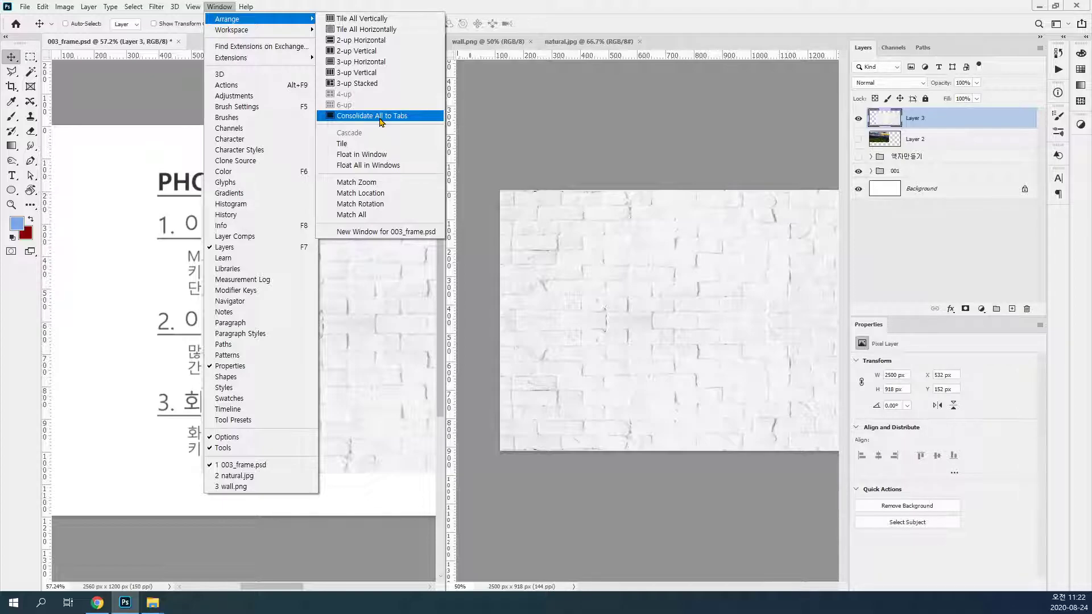
left_click(530, 42)
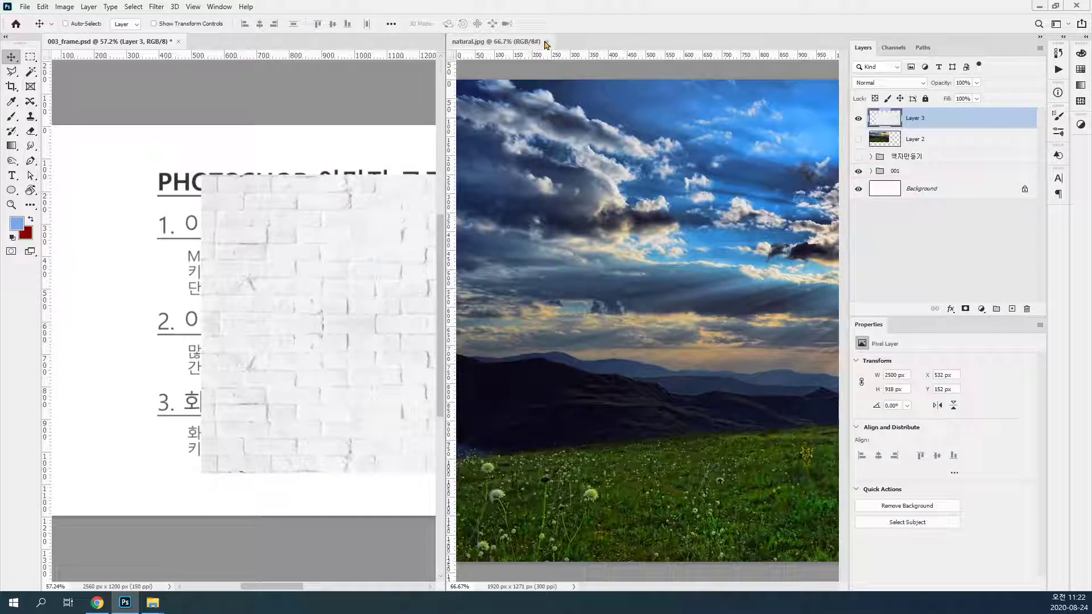
left_click(545, 42)
Move the brick wall layer to about X 99 px, Y 149 px, hide it and deselect all layers.
left_click_drag(722, 293, 587, 246)
key("ctrl+minus")
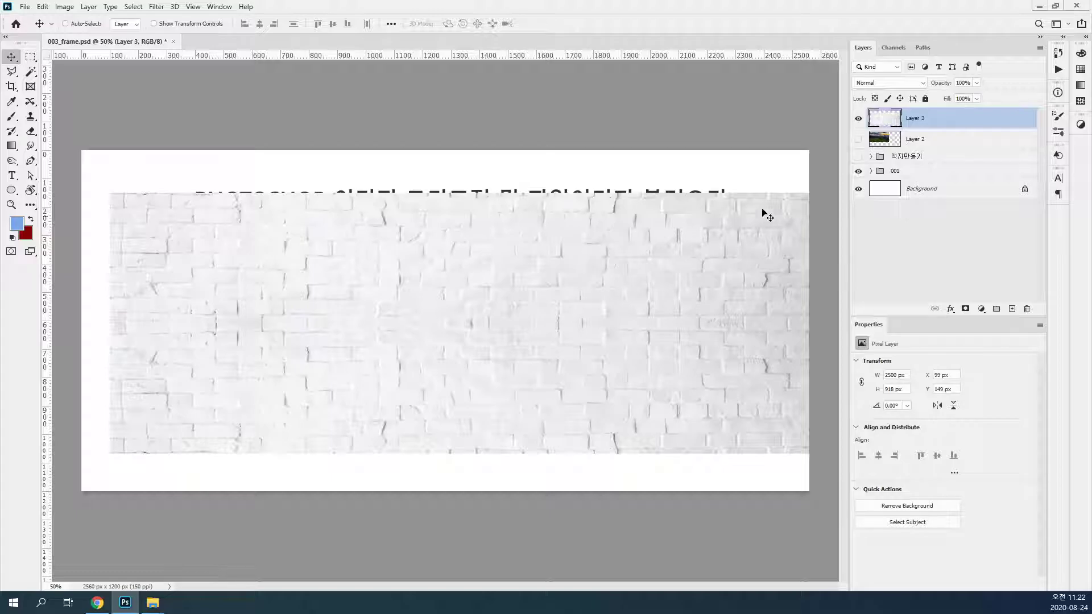
left_click(859, 118)
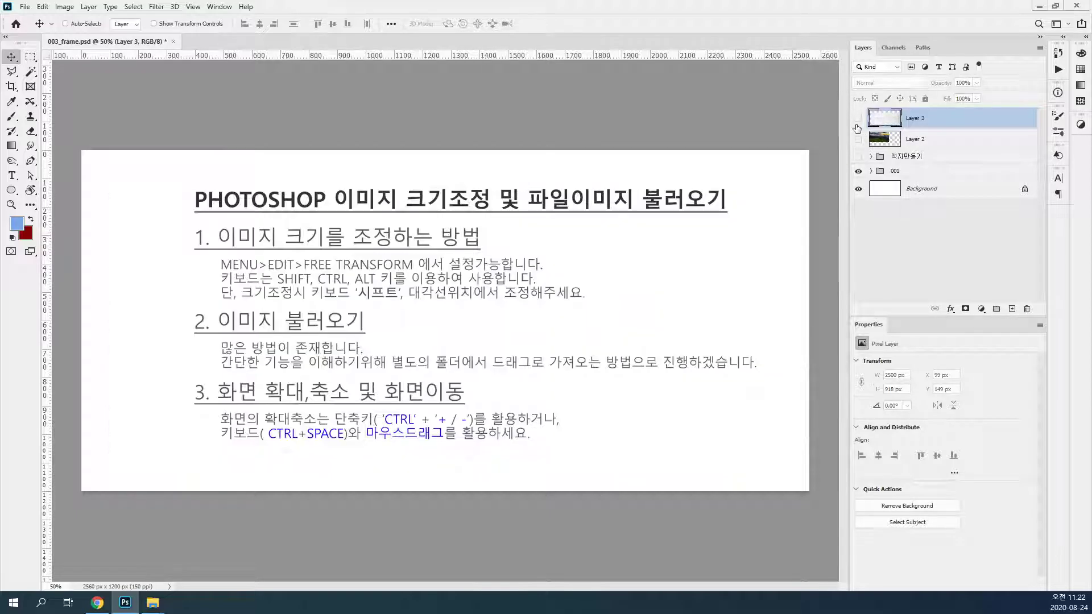
left_click(882, 260)
key("ctrl")
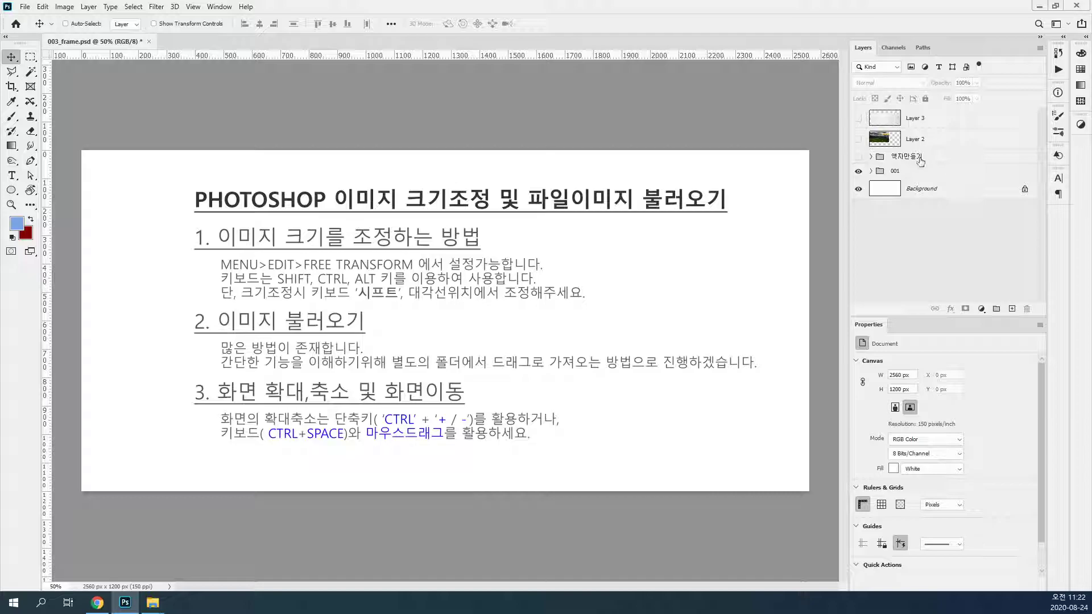
Show the 액자만들기 group and the picture frame Layer 1 inside it, and hide the 001 group.
left_click(920, 160)
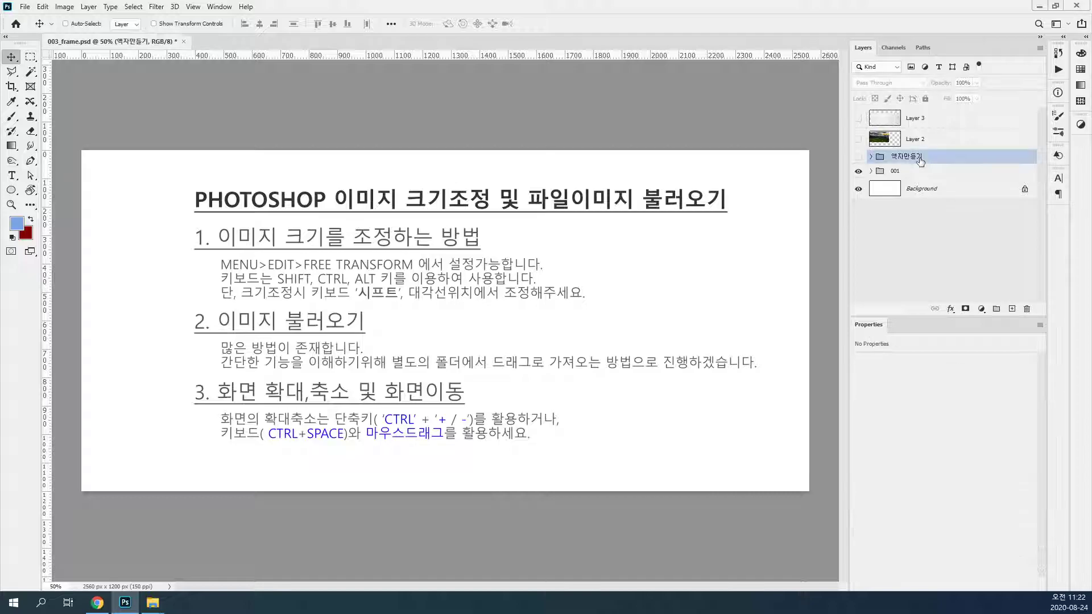
left_click(857, 160)
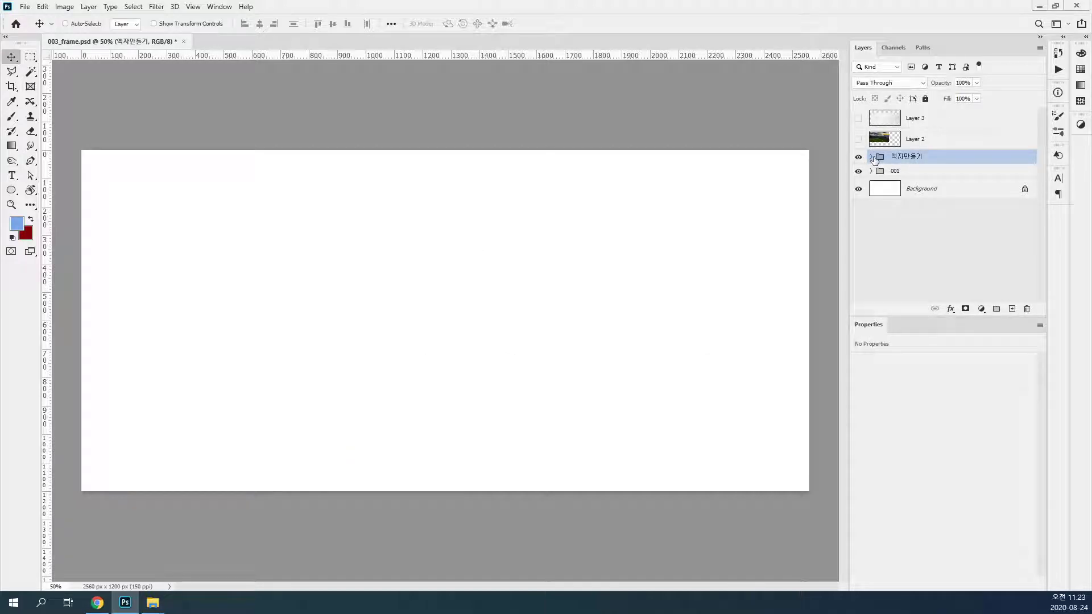
left_click(871, 157)
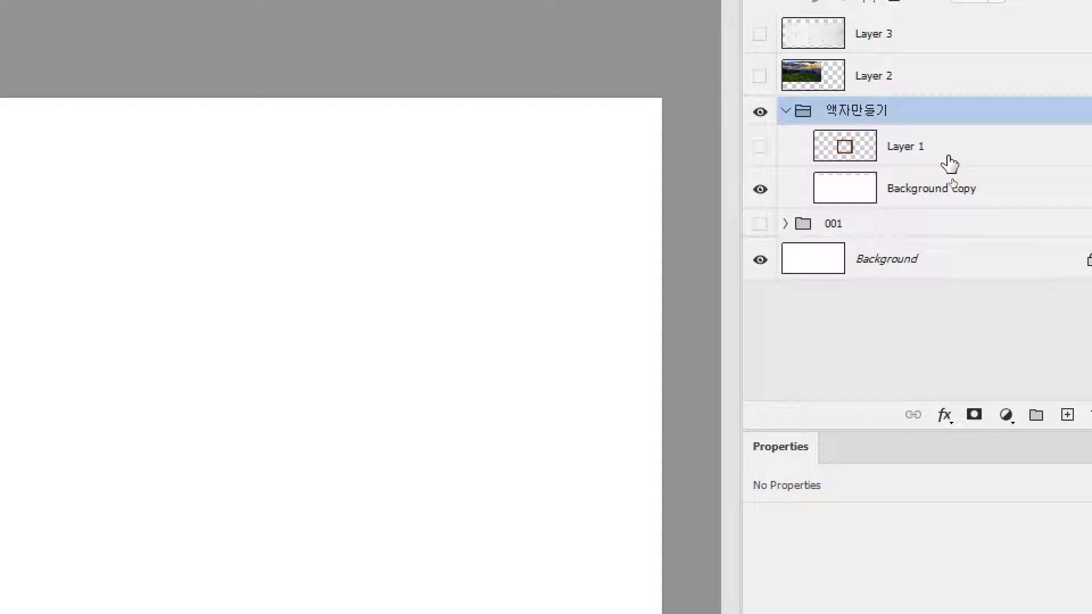
left_click(949, 165)
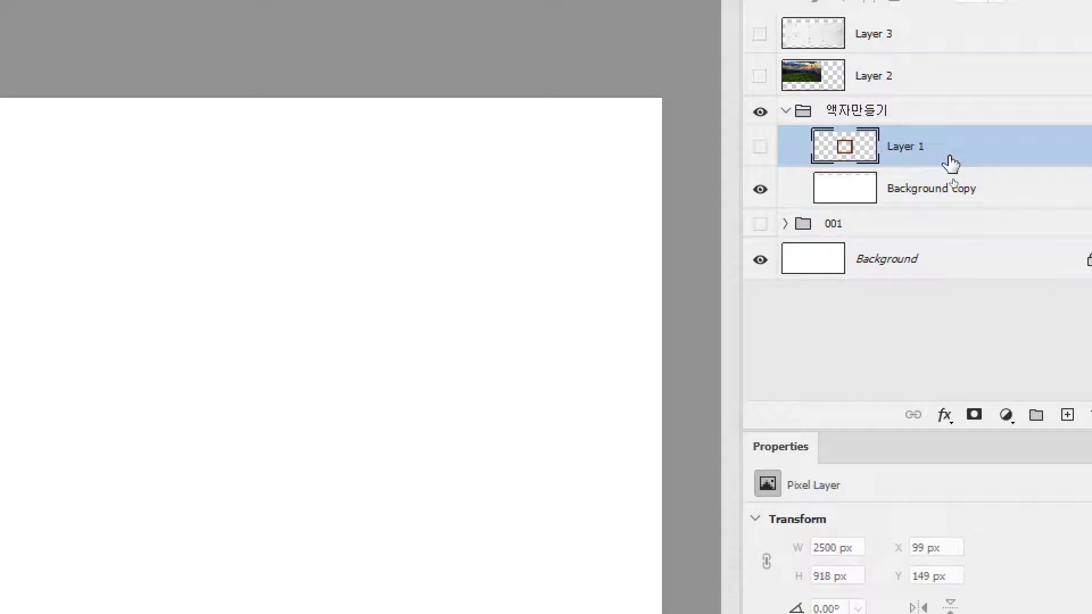
left_click(760, 148)
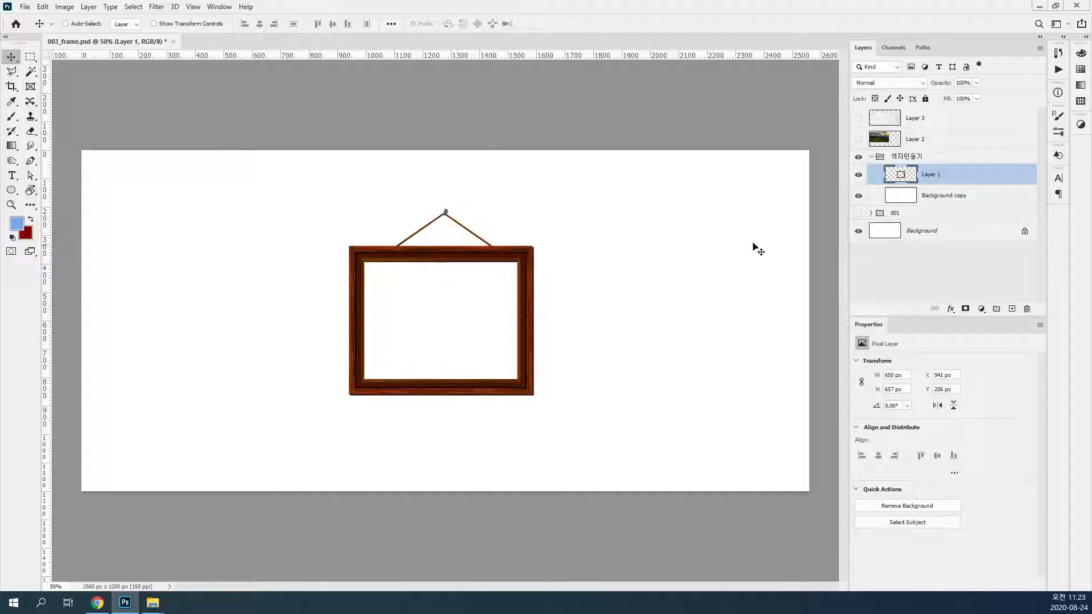
Hide the Background layer, and toggle Background copy off and on to check the transparency behind the frame.
left_click(858, 231)
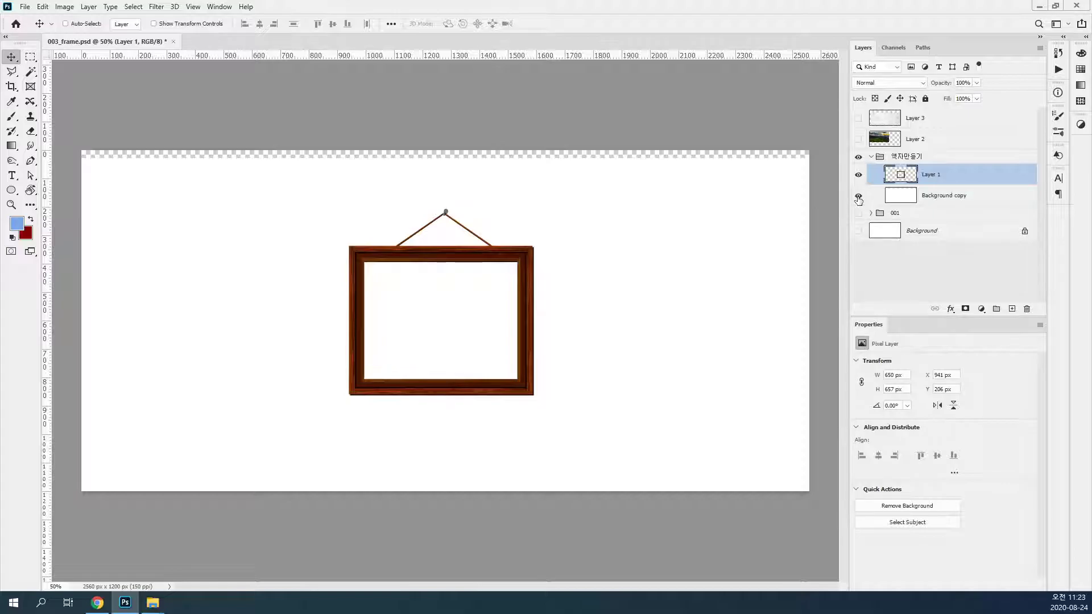
left_click(858, 197)
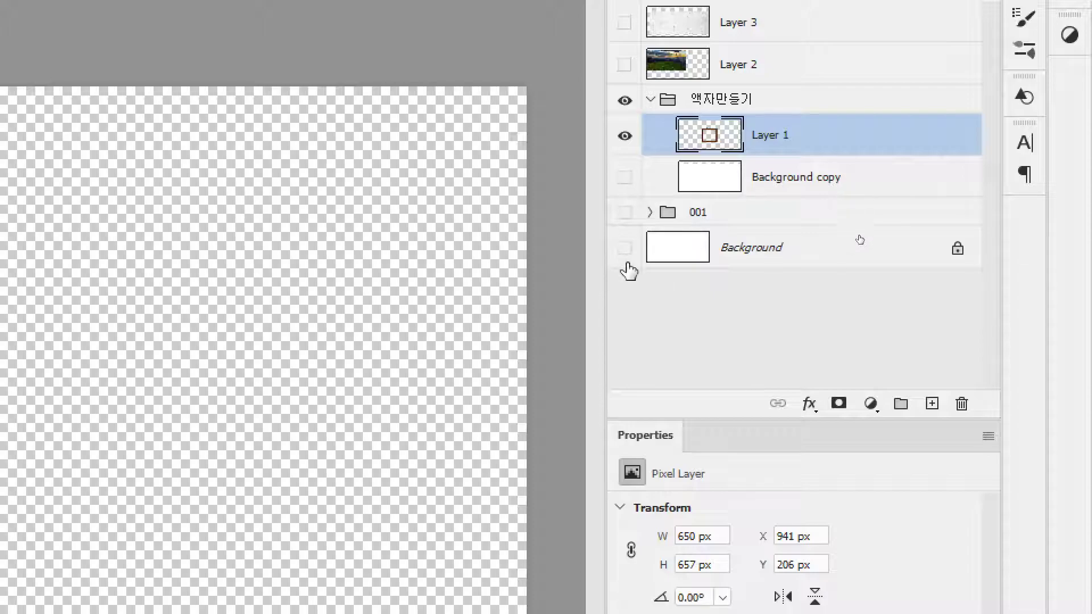
left_click(624, 181)
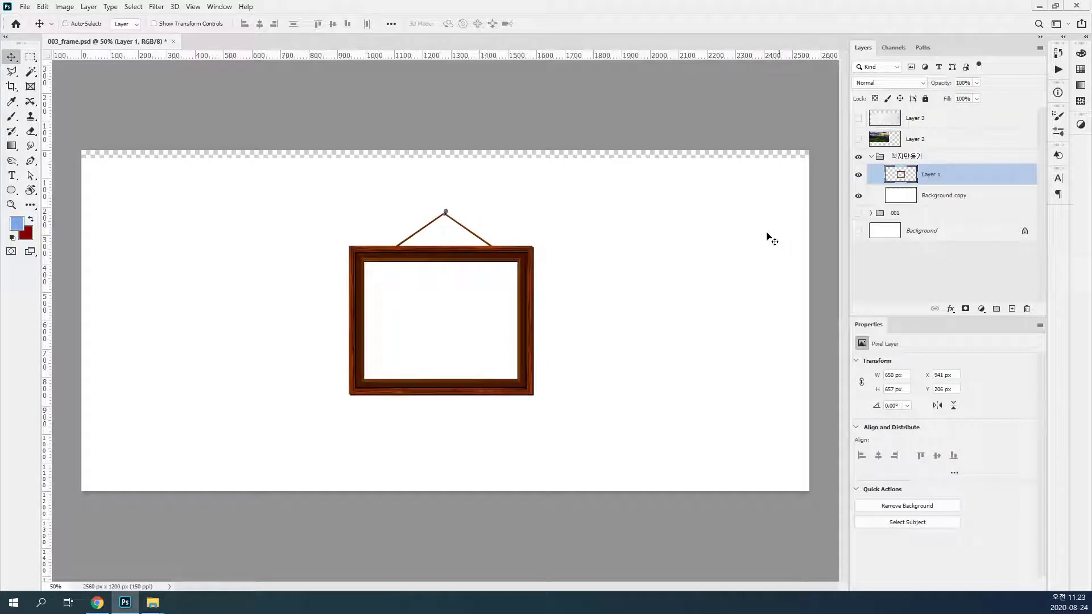
Show the brick wall layer and place it inside the 액자만들기 group below Layer 1, at about X 30 px, Y 119 px.
left_click(971, 119)
left_click(858, 119)
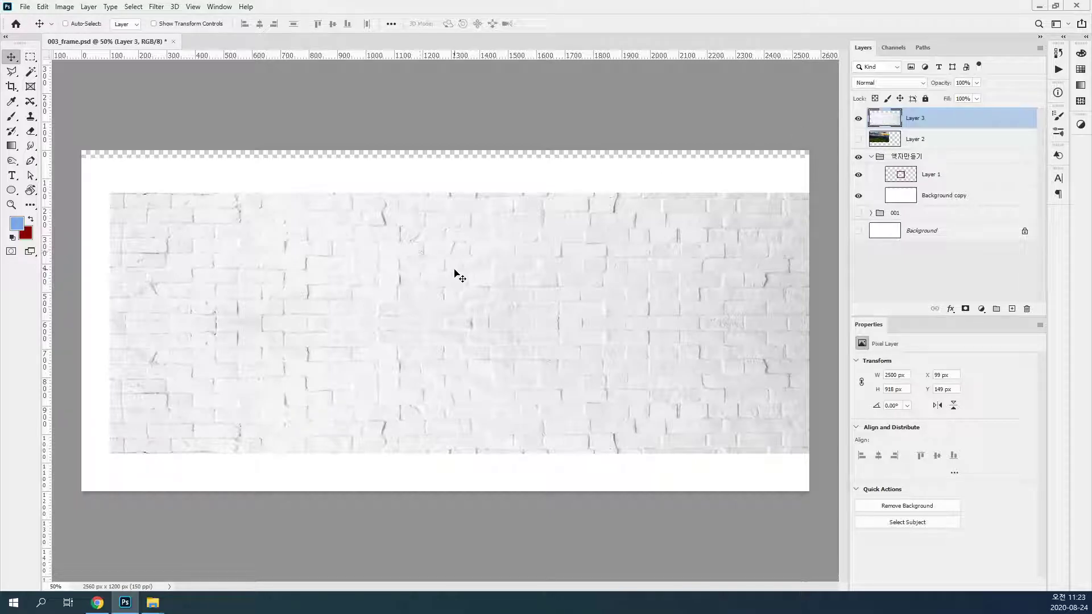
left_click_drag(976, 146, 981, 185)
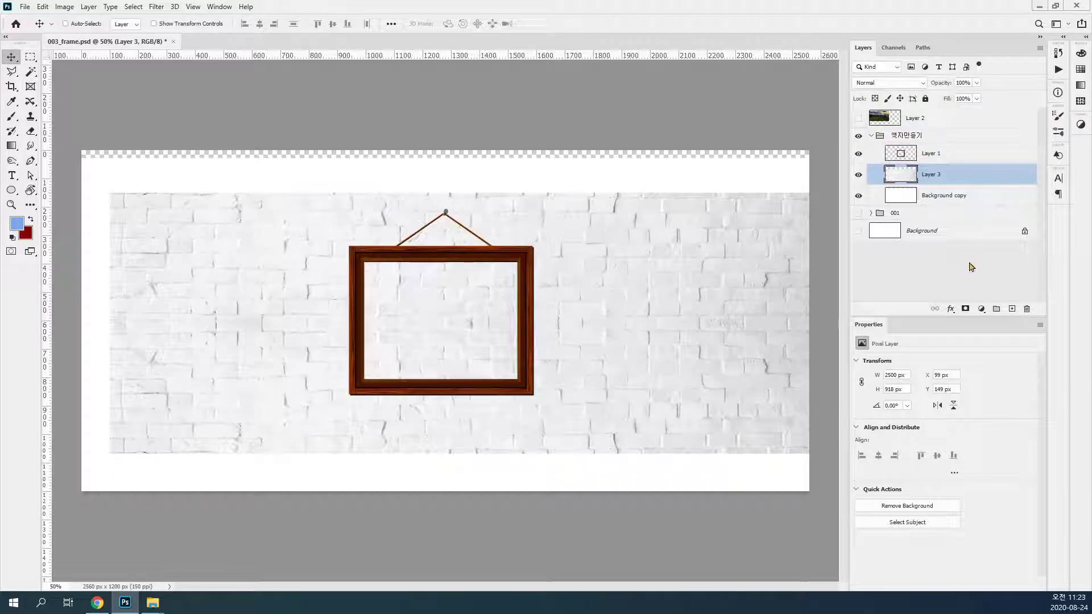
left_click_drag(783, 321, 748, 318)
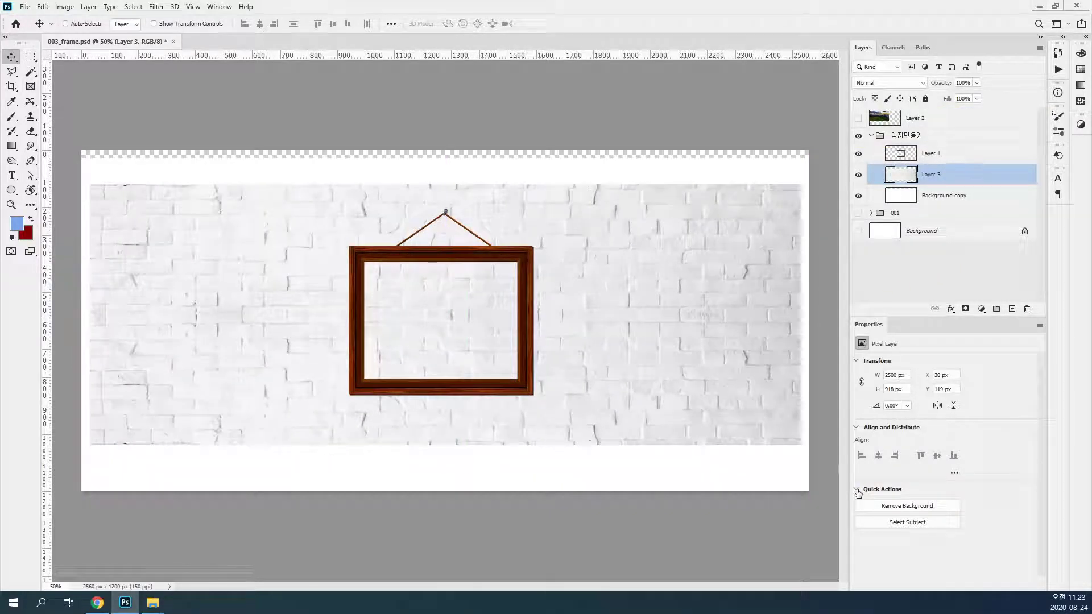
Show the landscape Layer 2 and position it at about X 378 px, Y -7 px.
left_click(971, 119)
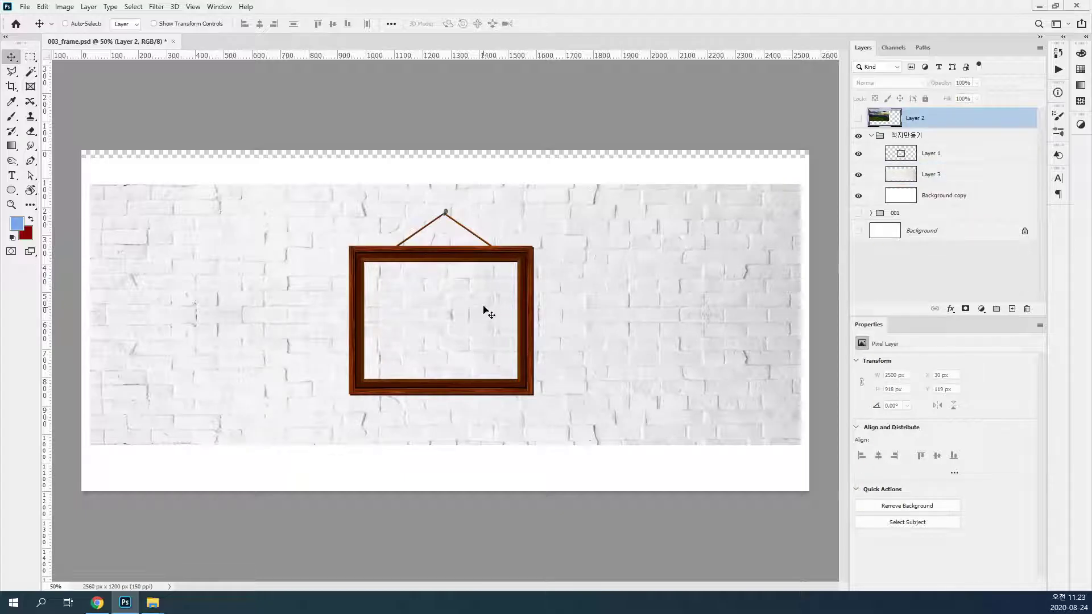
left_click(858, 117)
left_click_drag(433, 310, 578, 381)
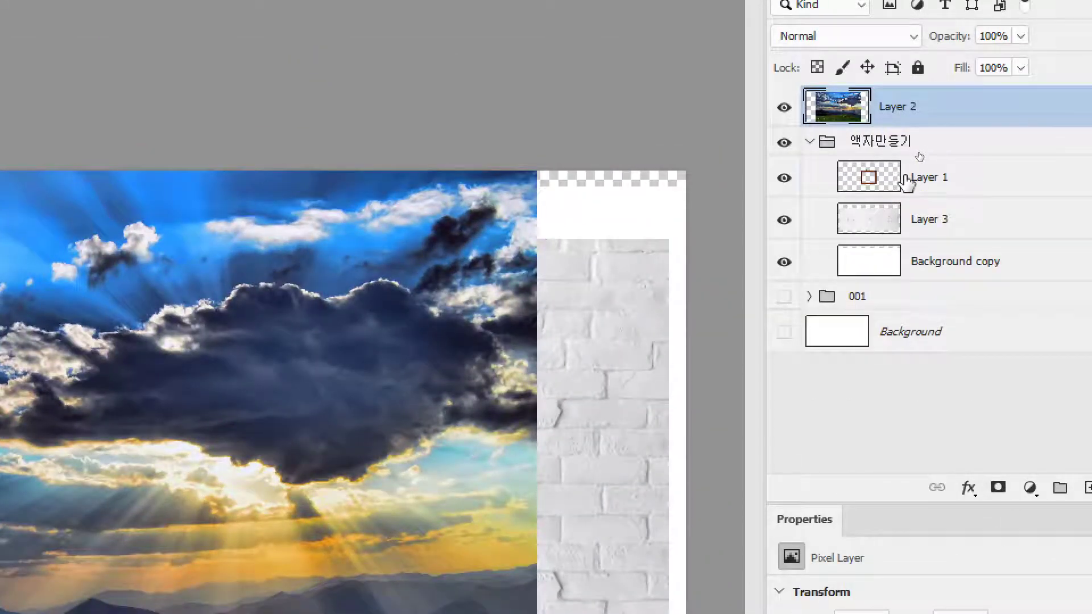
Move Layer 2 into the 액자만들기 group, between Layer 1 and Layer 3.
left_click(906, 181)
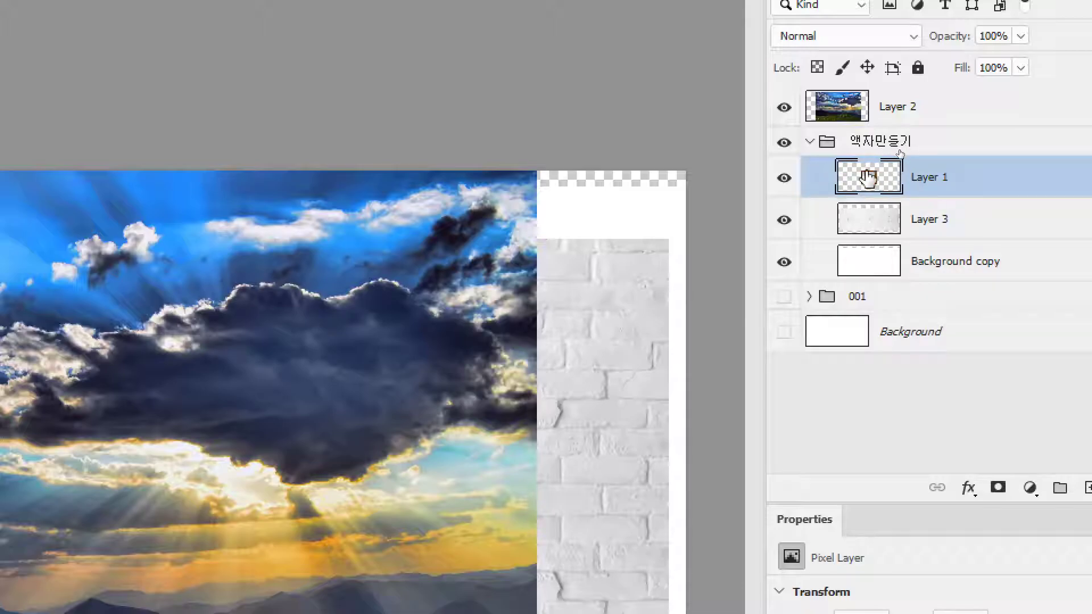
left_click(926, 111)
left_click_drag(926, 111, 958, 195)
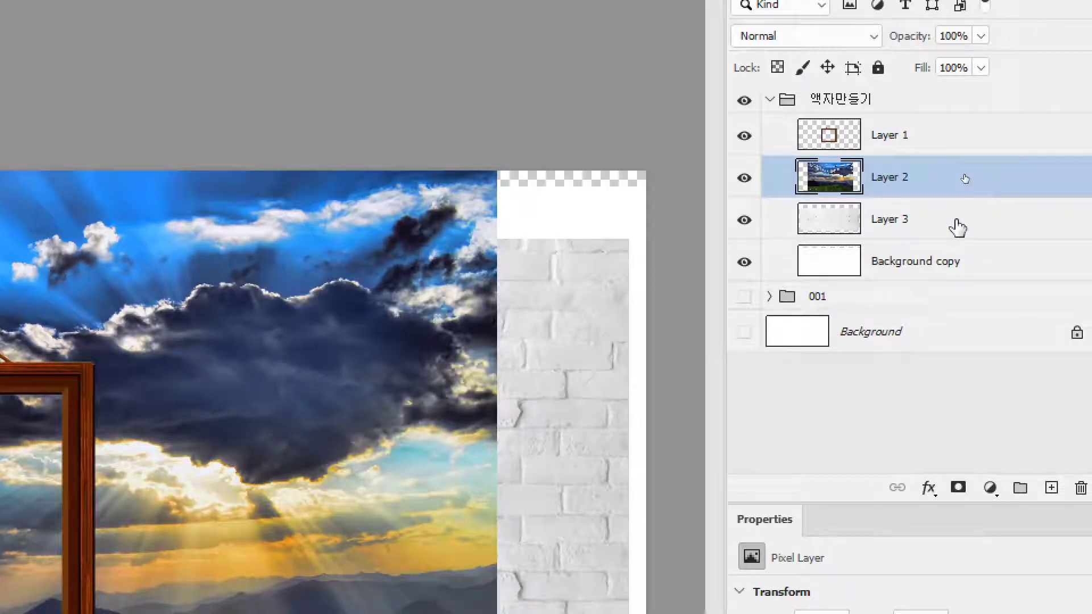
Hide the landscape Layer 2, and select the brick wall Layer 3, toggling its visibility to check it.
left_click(941, 137)
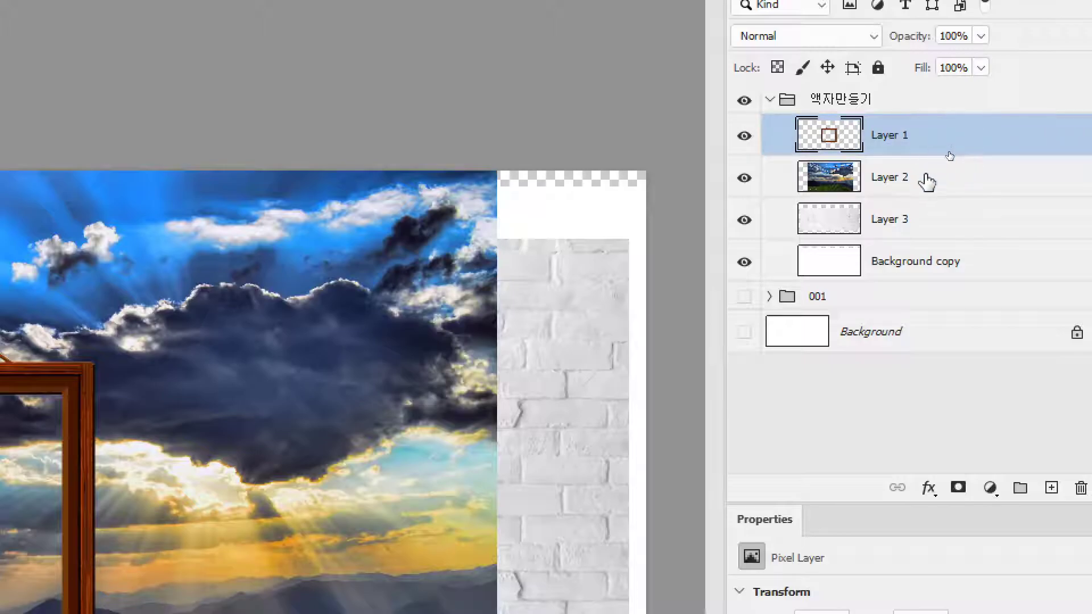
left_click(927, 181)
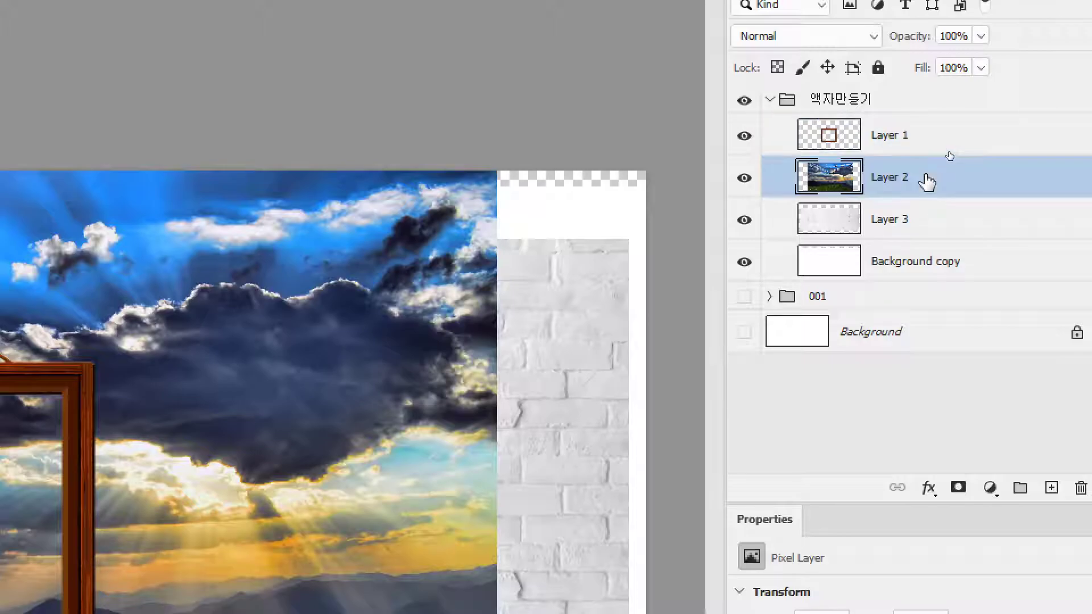
left_click(935, 230)
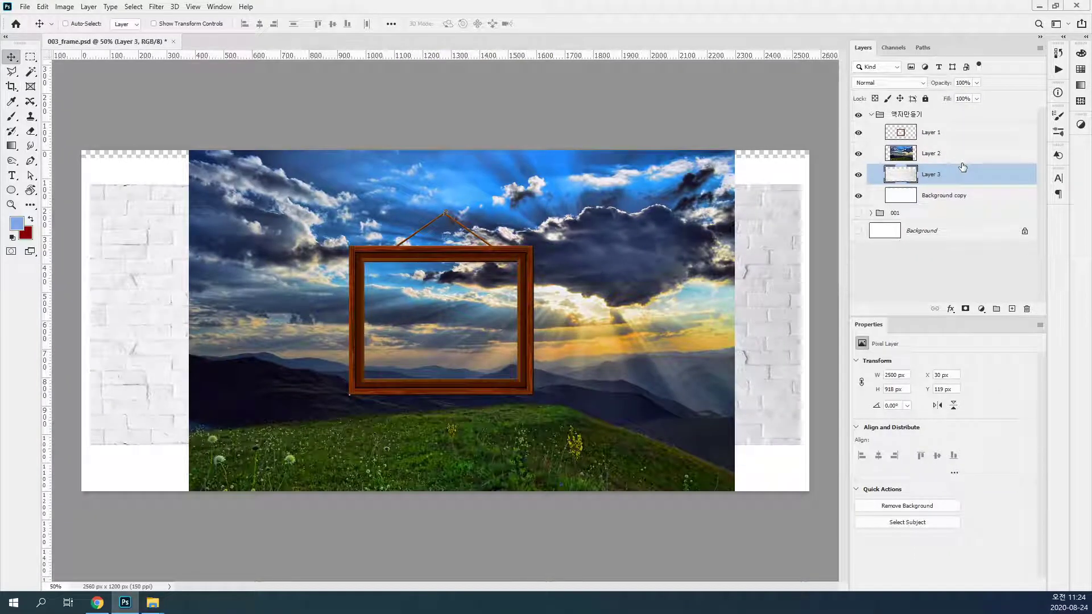
left_click(935, 154)
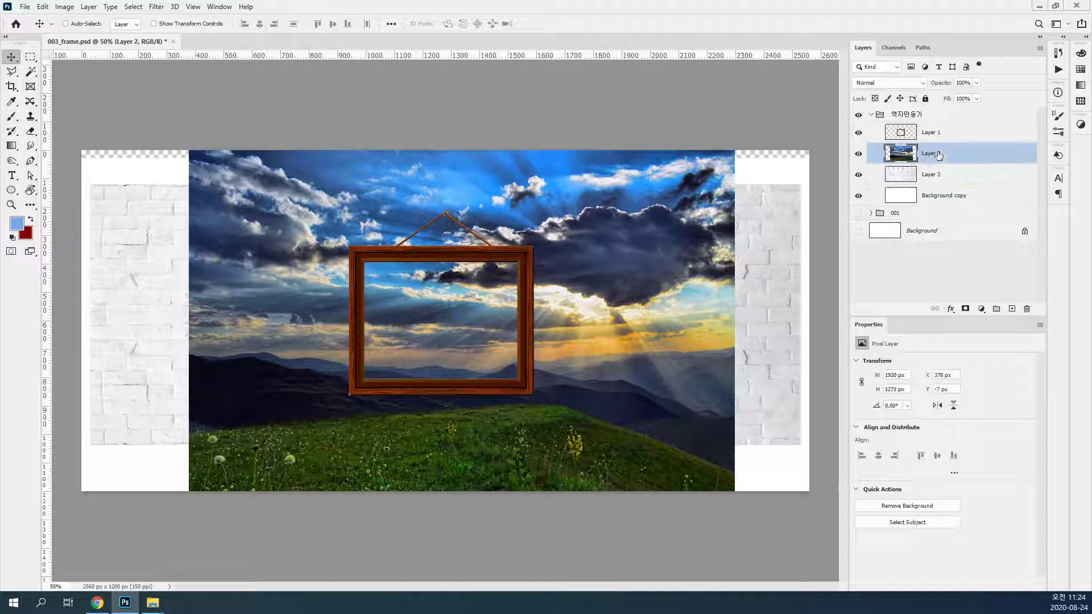
left_click(858, 154)
left_click(951, 178)
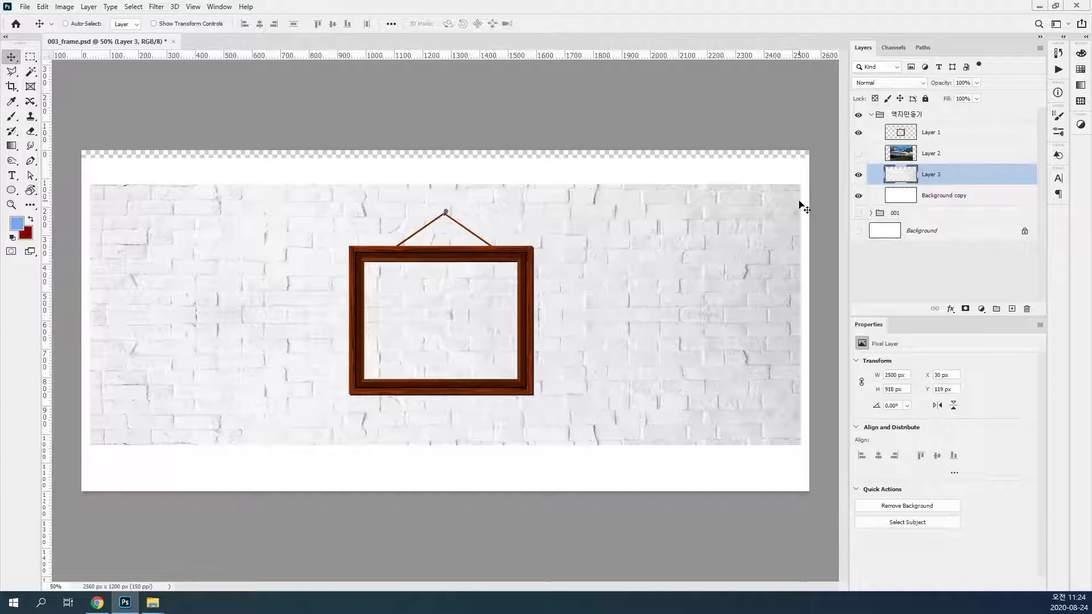
left_click(858, 175)
left_click(859, 175)
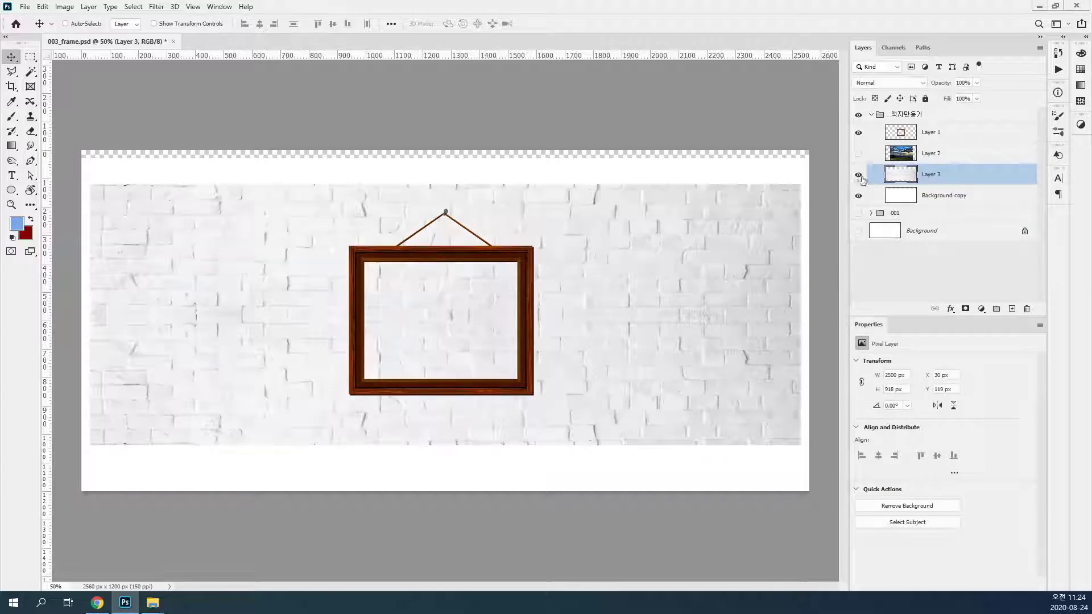
Try enlarging the brick wall Layer 3 proportionally to about 130% with Free Transform, and undo the scaling.
left_click(44, 7)
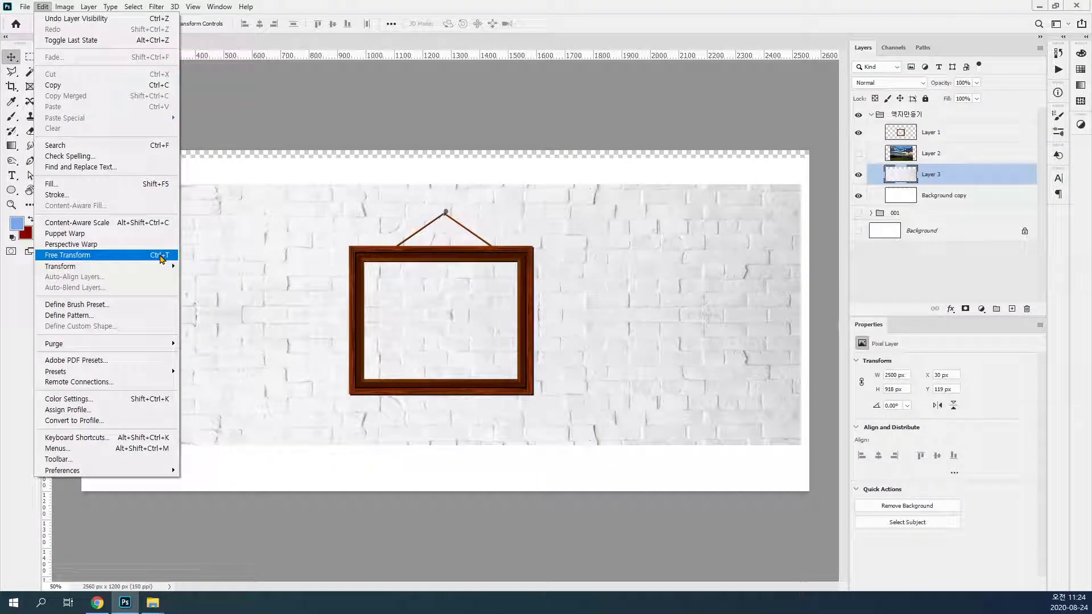
left_click(162, 259)
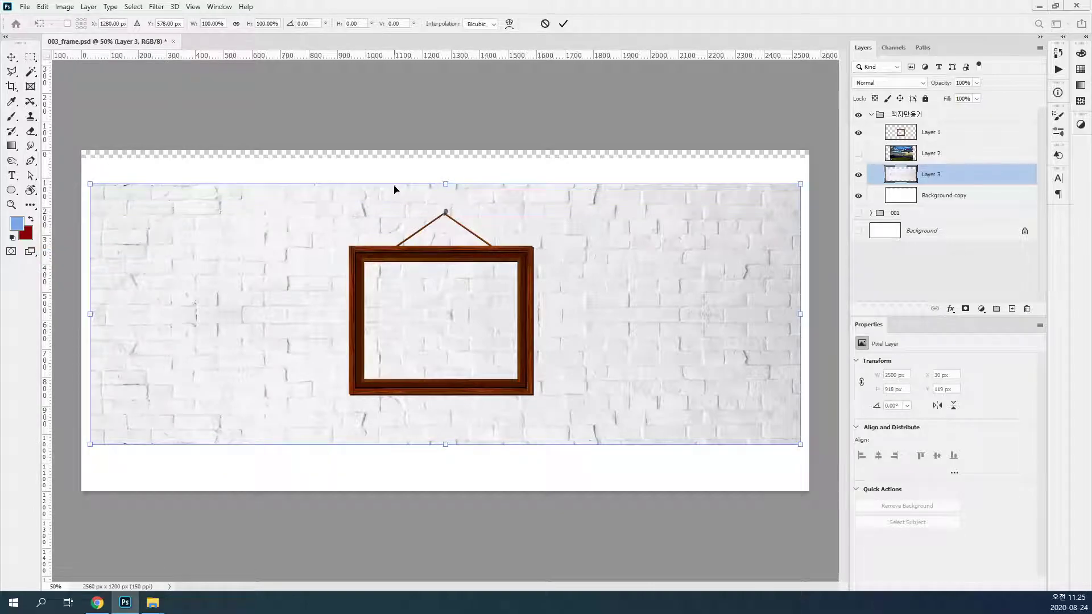
key("ctrl+minus")
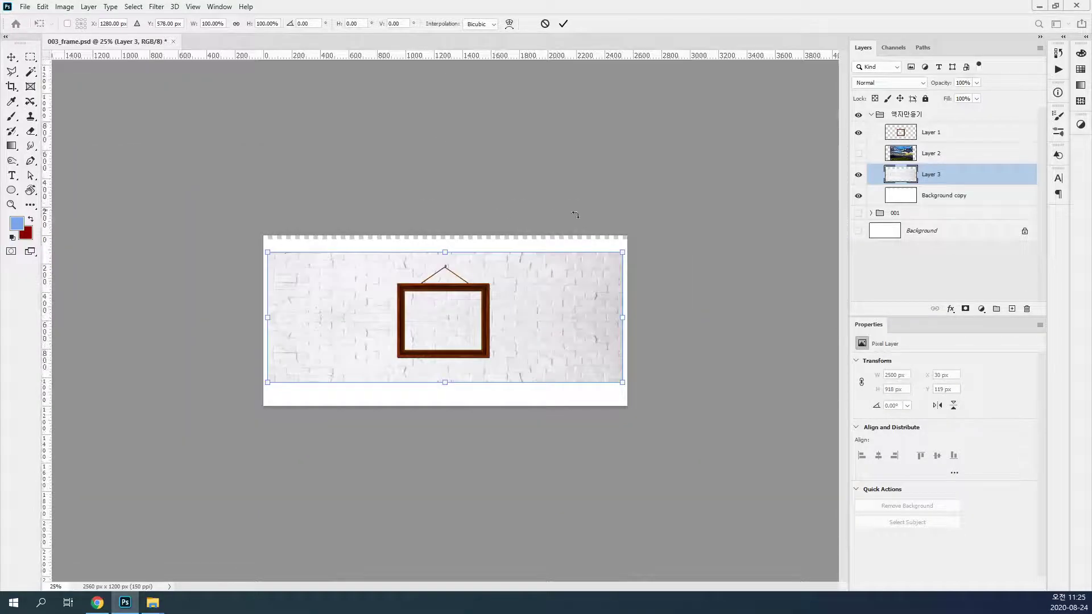
left_click_drag(623, 384, 729, 455)
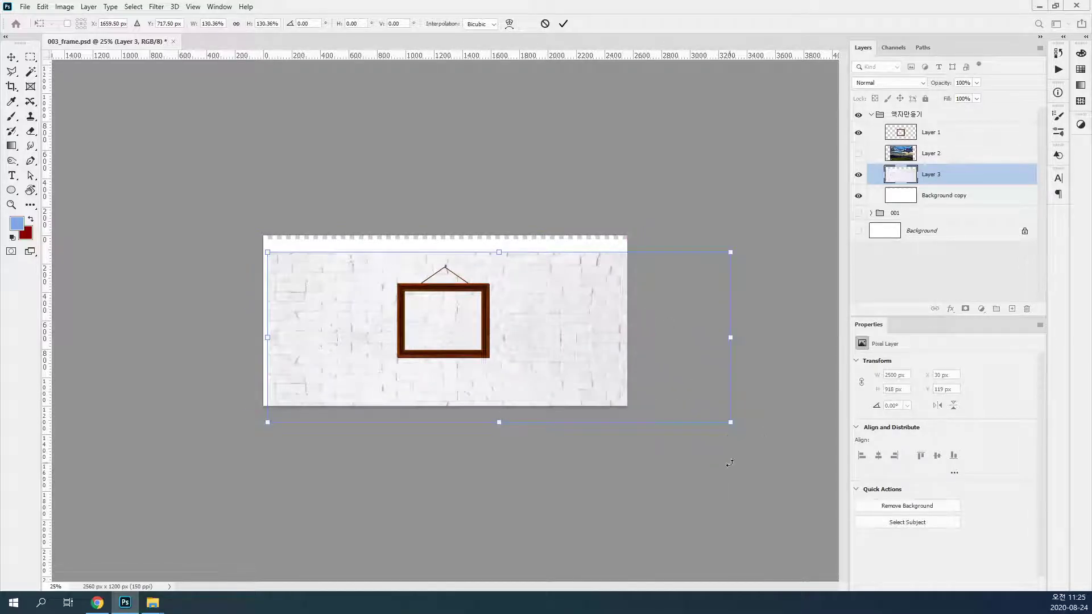
key("ctrl+z")
key("Return")
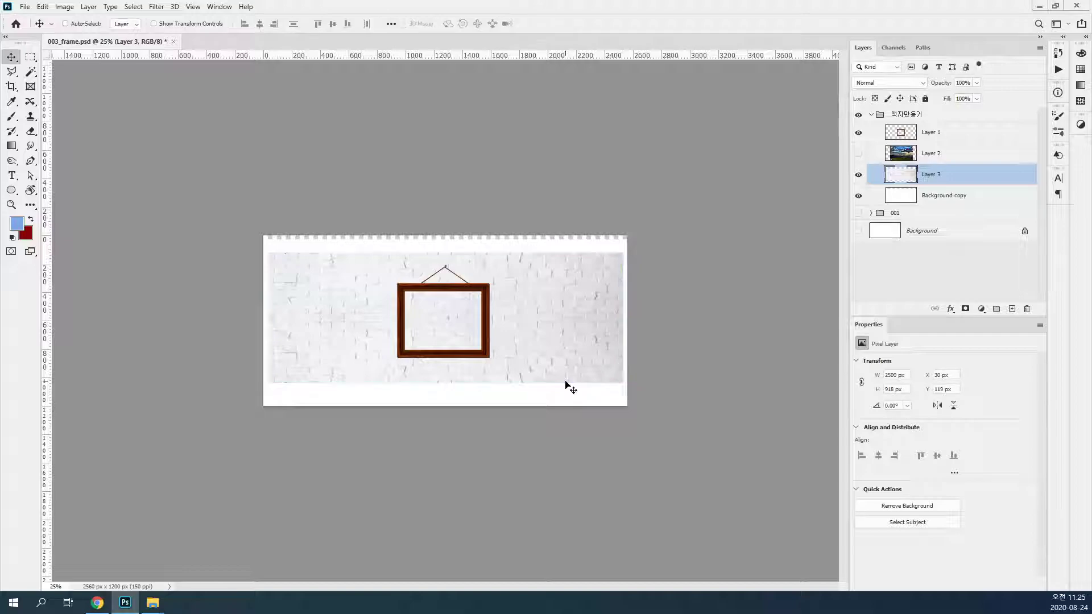
Try scaling the brick wall layer to about 95% with Free Transform, switching the width-height link on and off.
key("ctrl+t")
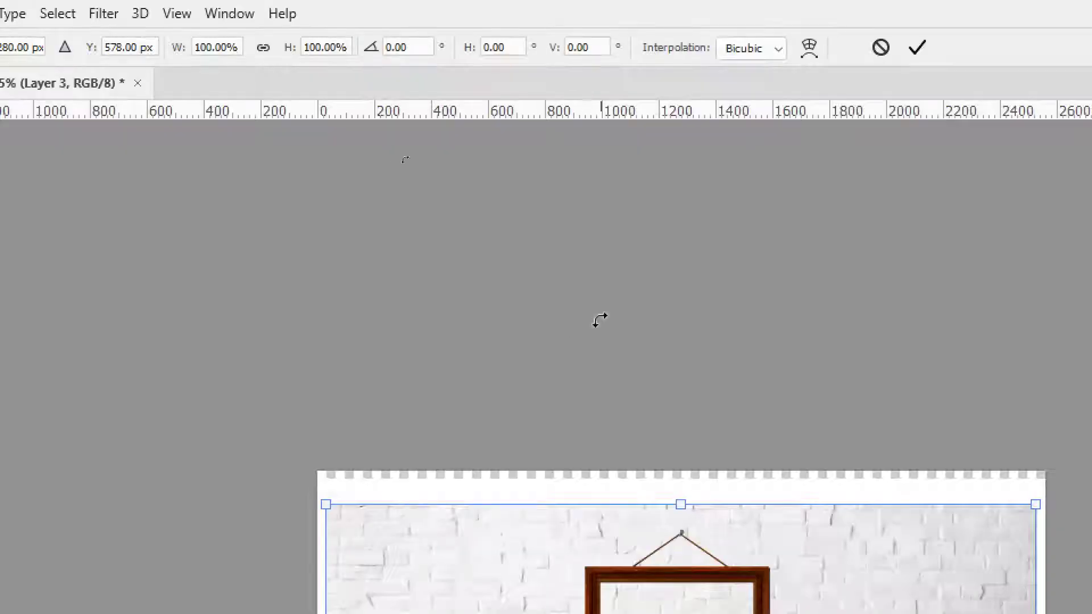
left_click(262, 47)
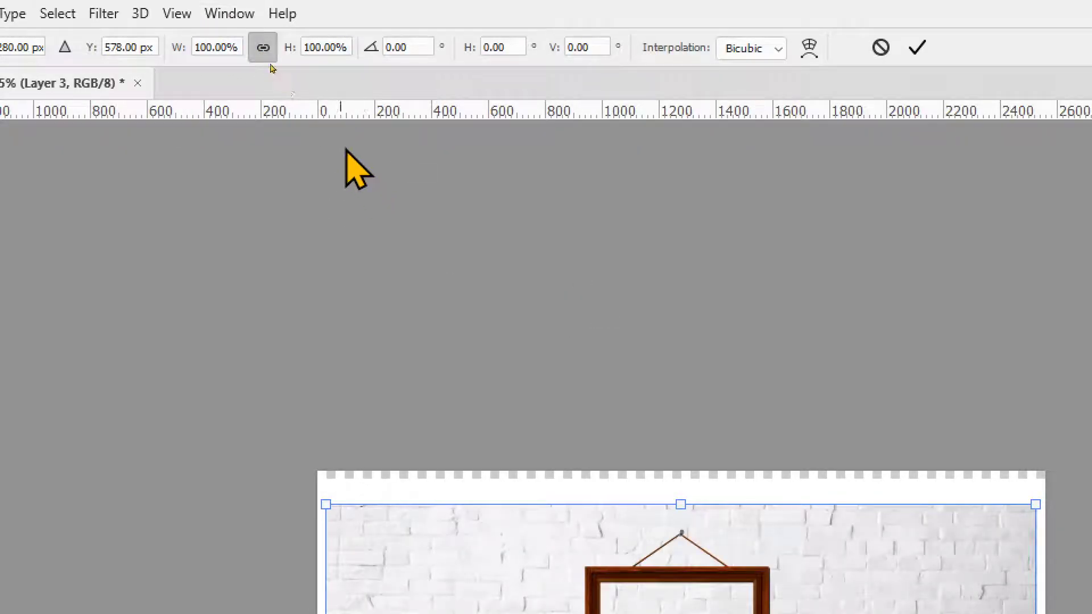
left_click(263, 47)
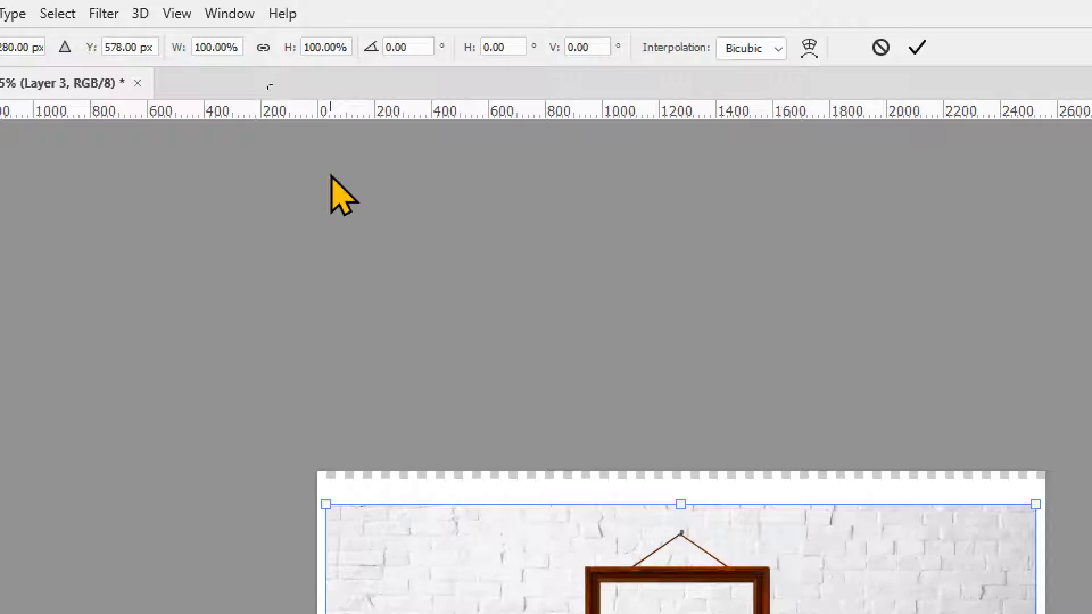
left_click_drag(328, 508, 360, 517)
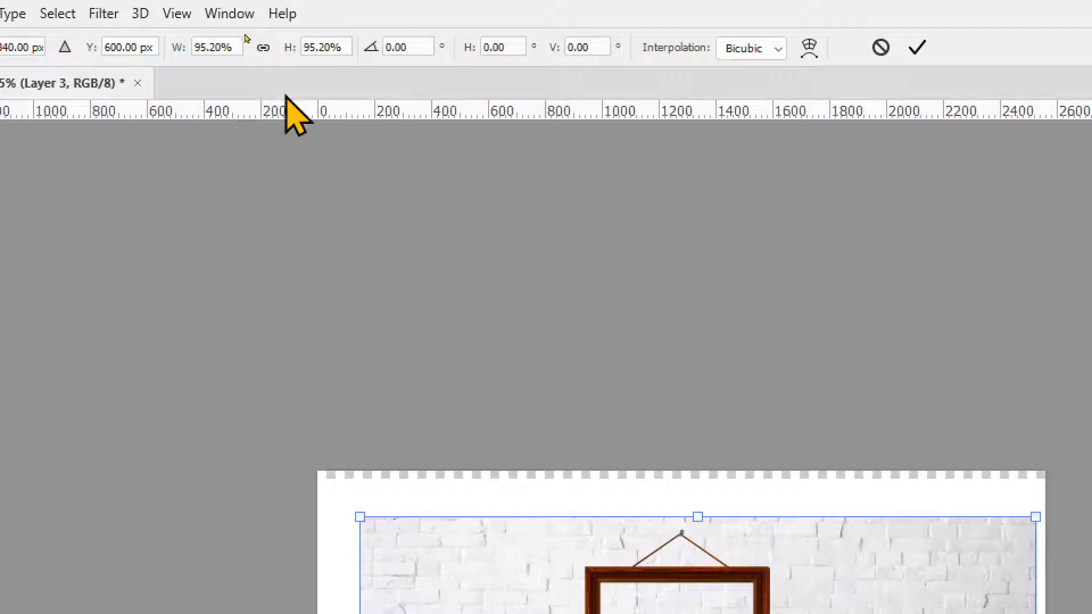
left_click(262, 47)
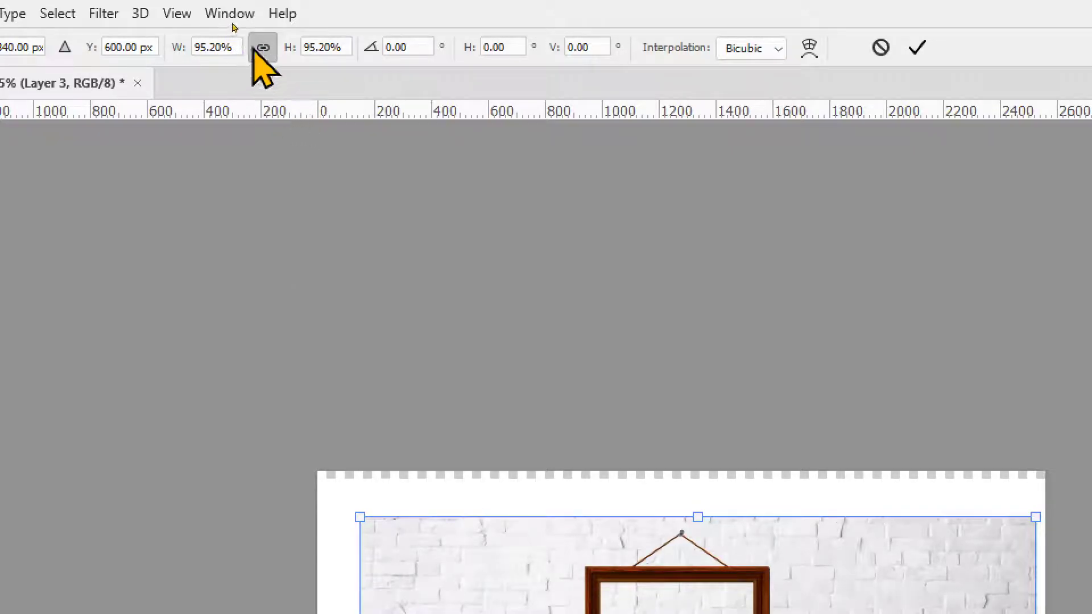
left_click_drag(360, 517, 328, 469)
key("Return")
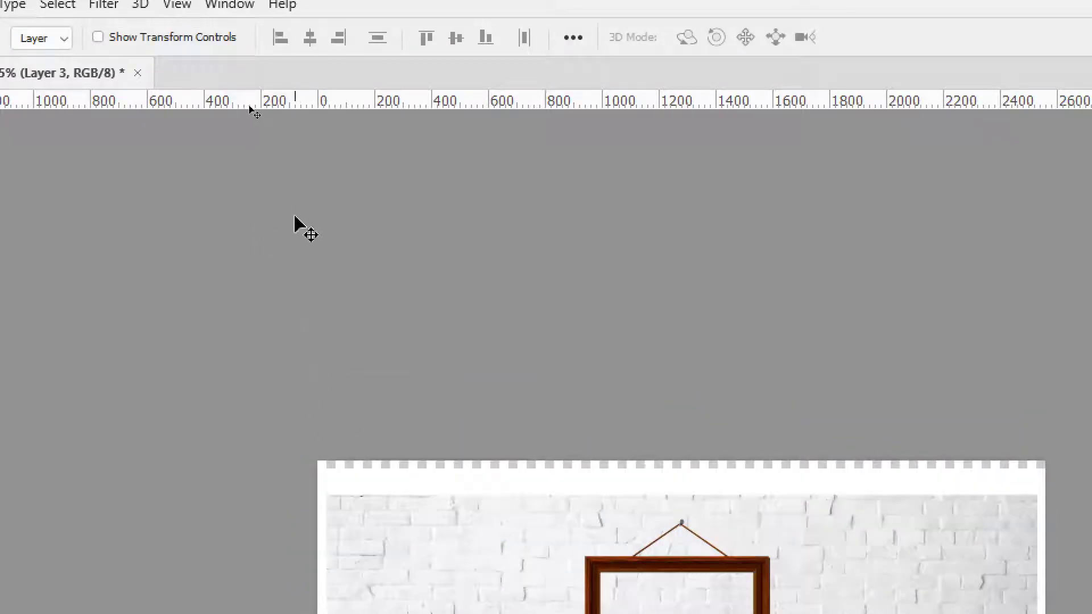
key("ctrl+t")
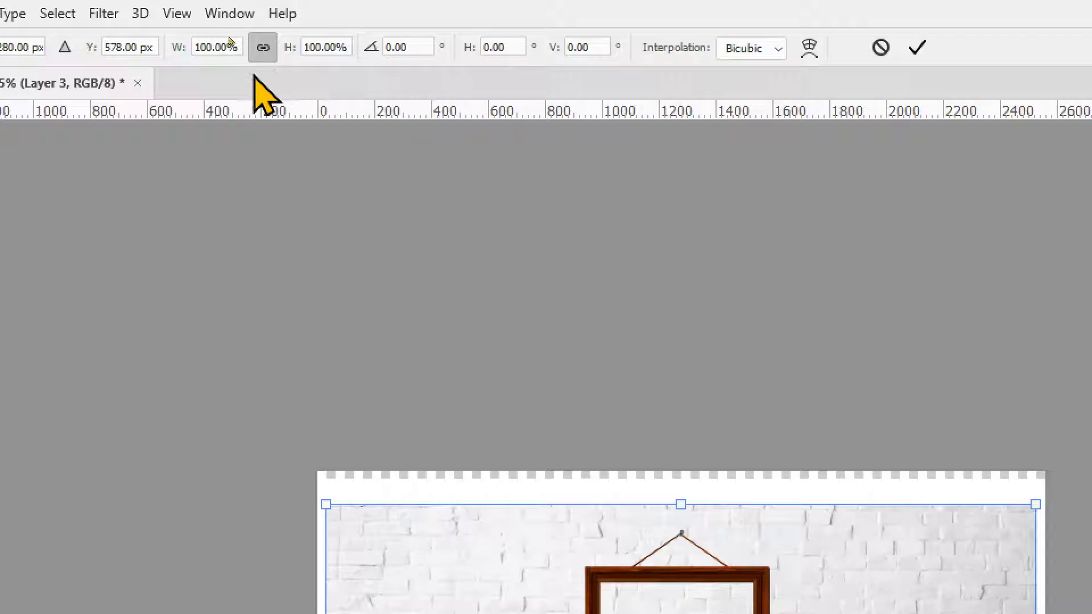
key("Return")
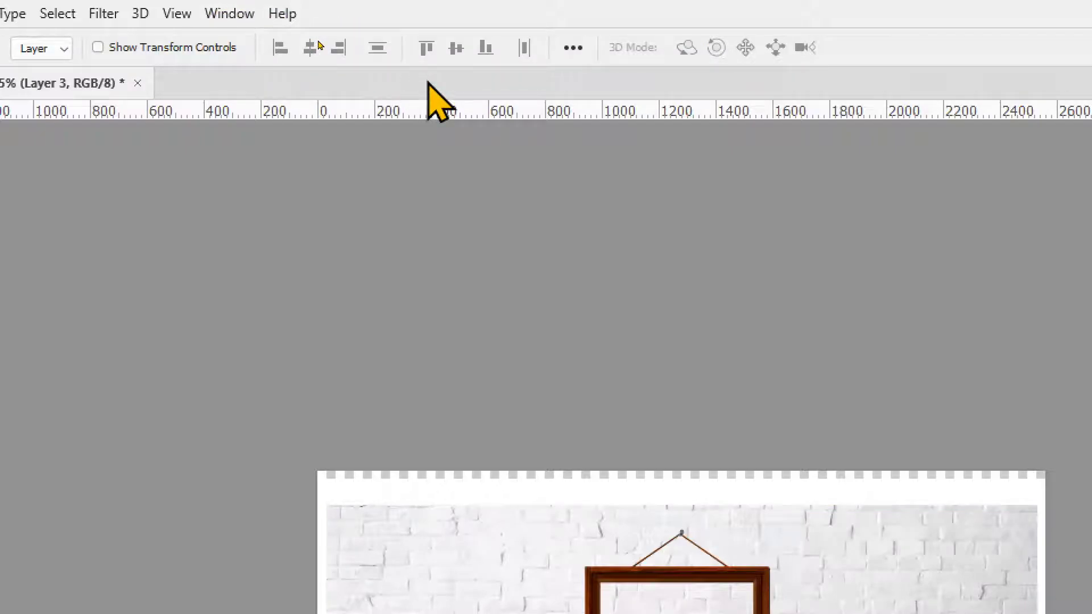
Enlarge the brick wall Layer 3 proportionally to about 139% with Free Transform and centre it so it covers the whole canvas.
key("ctrl+t")
left_click(264, 48)
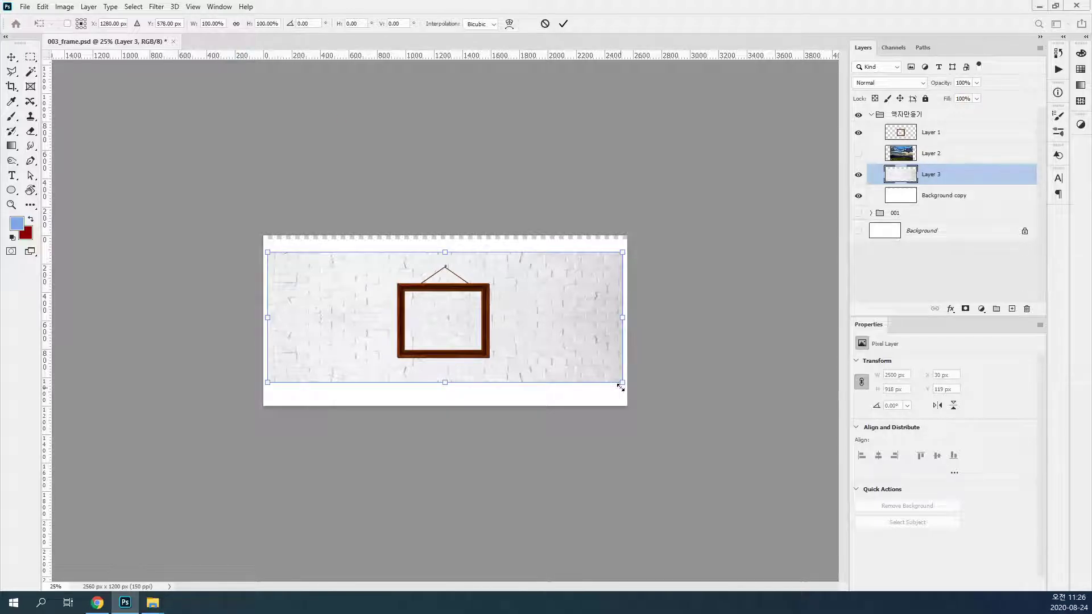
mouse_move(623, 385)
left_mouse_down()
mouse_move(761, 438)
mouse_move(591, 374)
mouse_move(769, 441)
mouse_move(598, 360)
mouse_move(783, 440)
mouse_move(600, 335)
mouse_move(614, 360)
mouse_move(739, 415)
mouse_move(594, 367)
mouse_move(713, 418)
mouse_move(592, 387)
mouse_move(733, 425)
mouse_move(585, 394)
mouse_move(682, 419)
mouse_move(624, 404)
mouse_move(585, 373)
mouse_move(636, 391)
mouse_move(627, 384)
left_mouse_up()
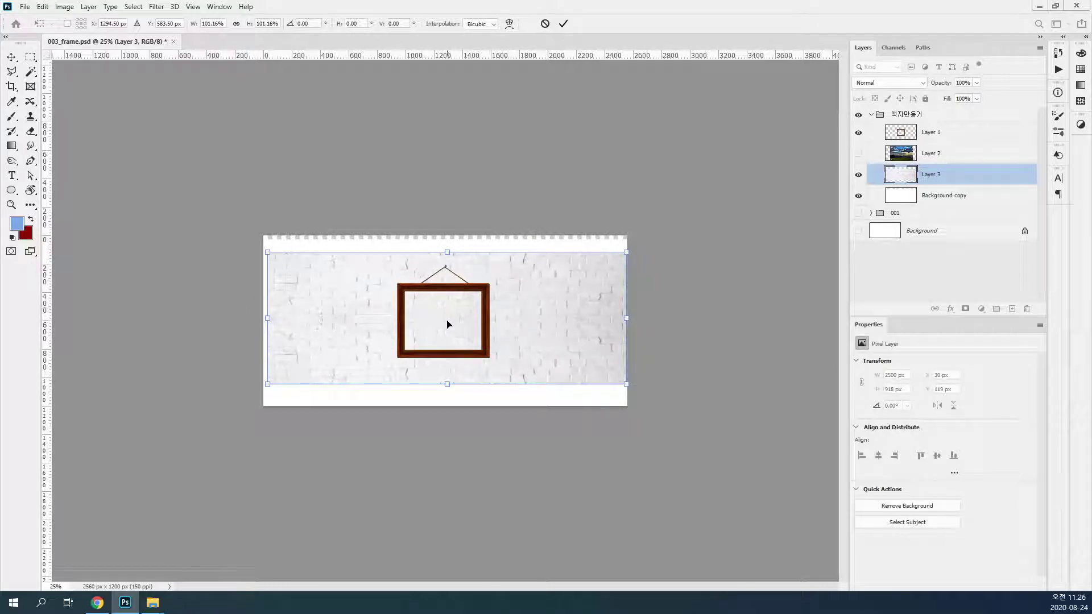
left_click_drag(625, 382, 694, 409)
key("shift+Down")
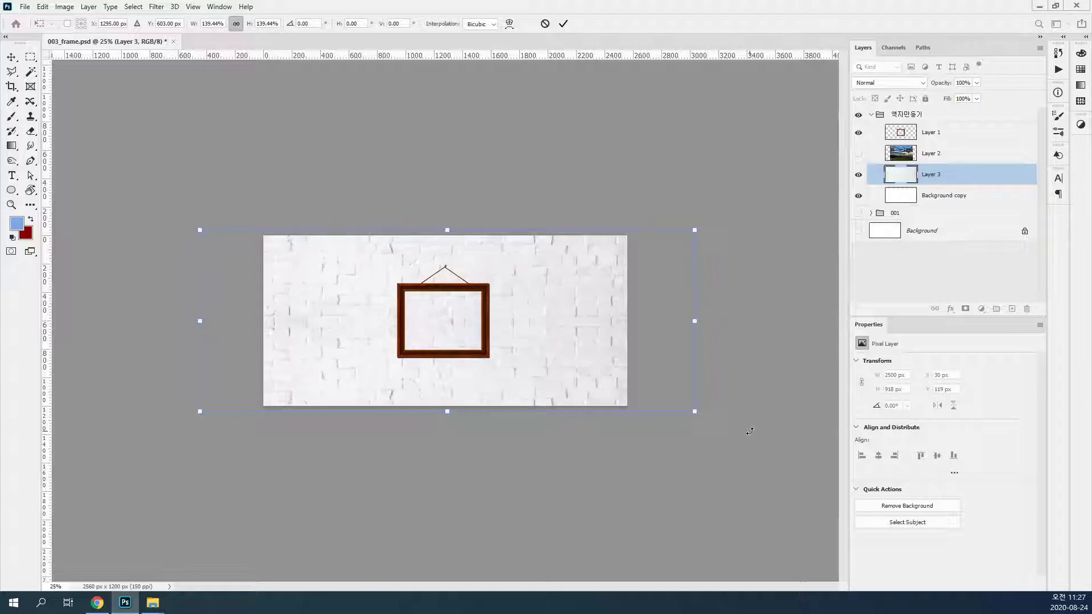
key("Return")
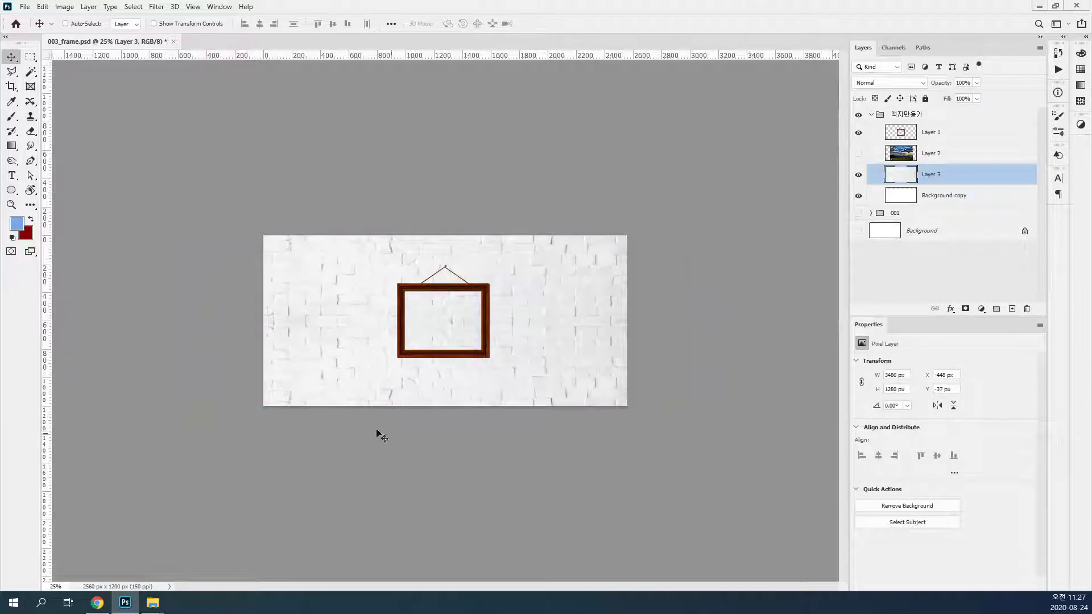
Select the landscape Layer 2 and make it visible.
key("ctrl+plus")
key("ctrl+plus")
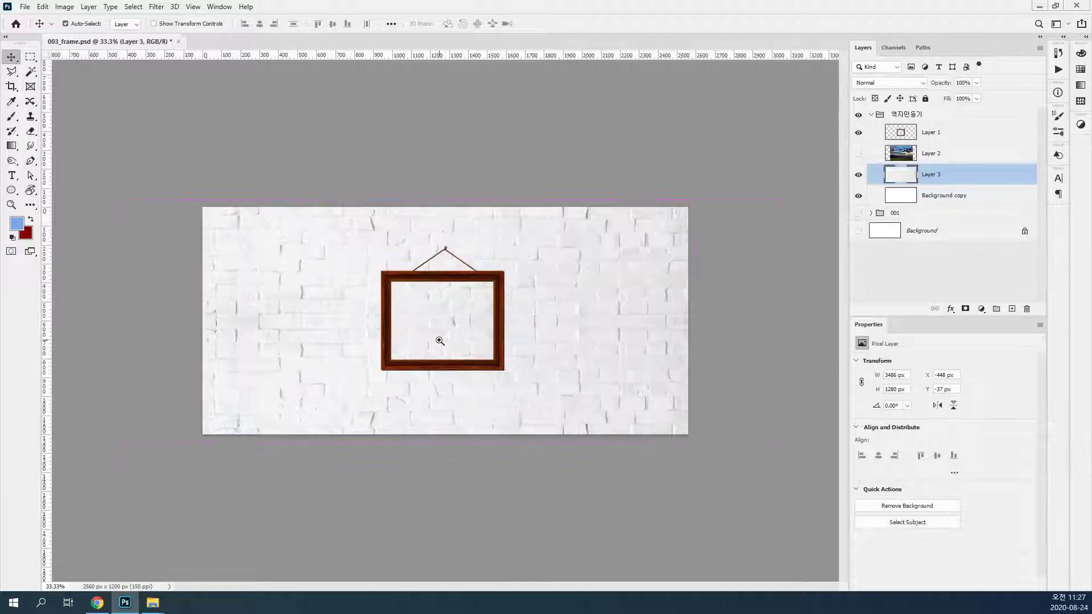
left_click(898, 154)
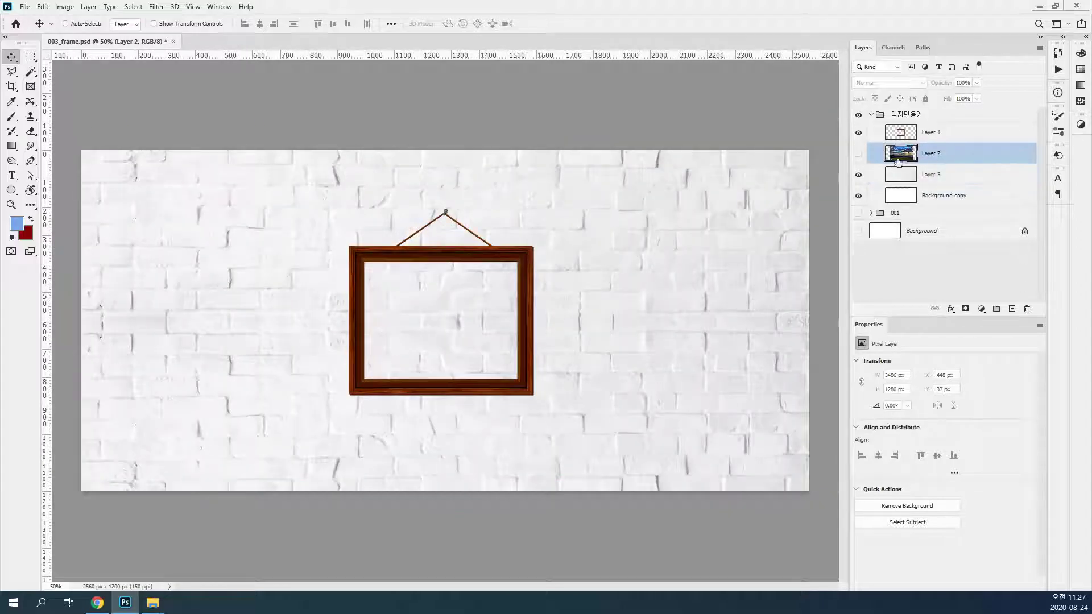
left_click(858, 154)
key("ctrl+t")
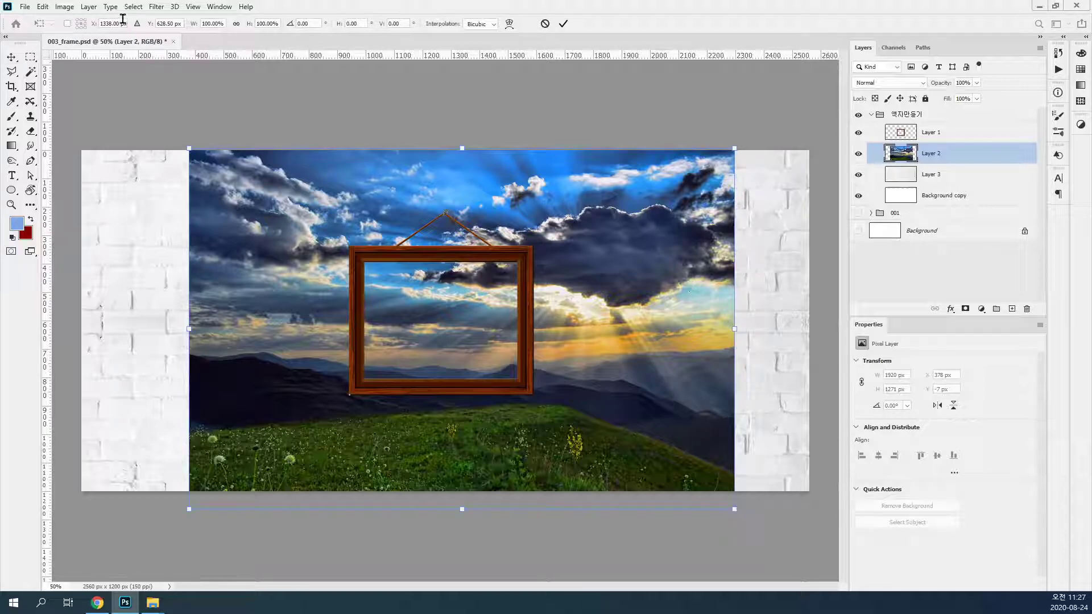
key("Escape")
Shrink Layer 2 with Free Transform to about 31.6% width and 35.9% height, filling the opening of the picture frame.
left_click(42, 6)
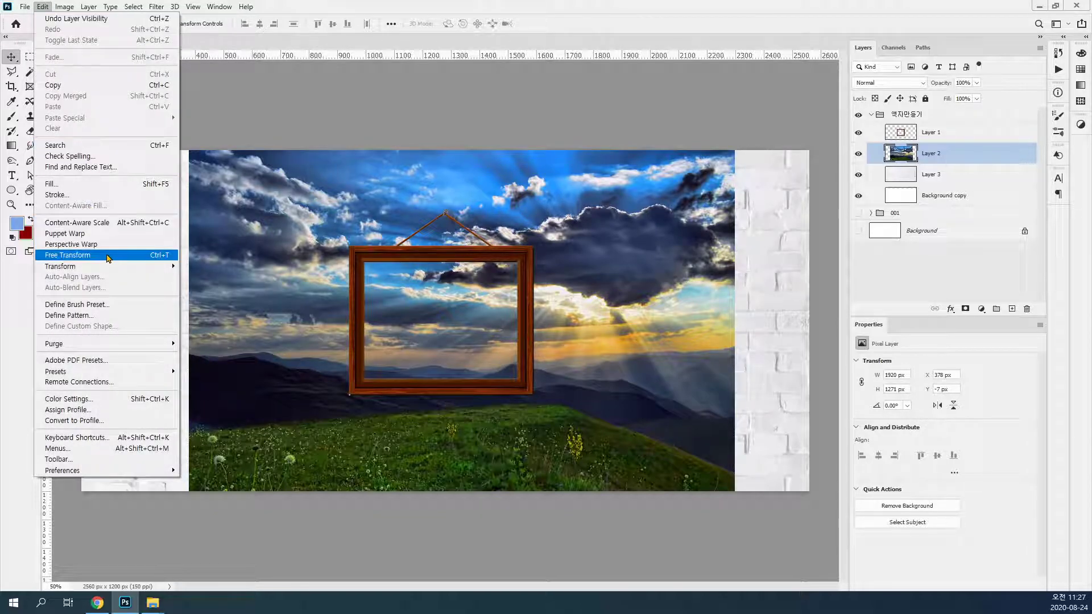
left_click(108, 257)
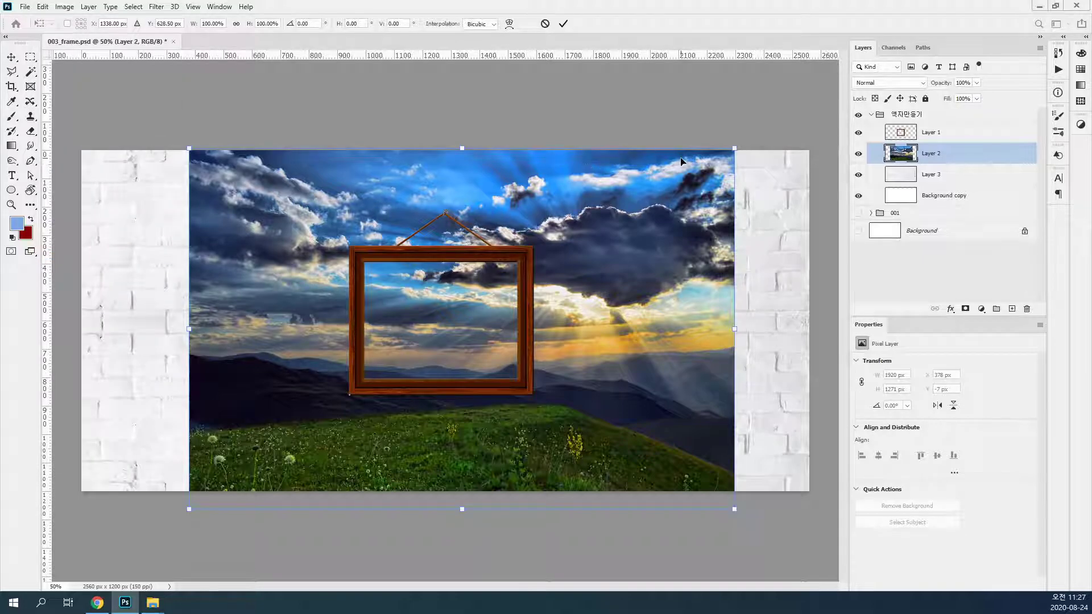
left_click_drag(731, 148, 569, 243)
left_click_drag(574, 404, 525, 381)
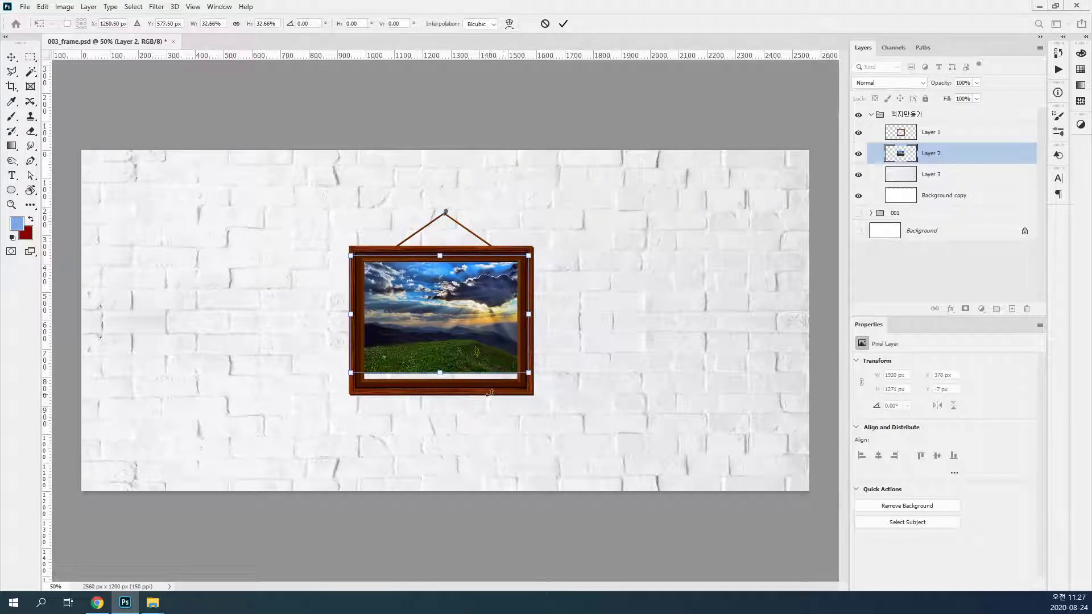
left_click_drag(348, 315, 354, 315)
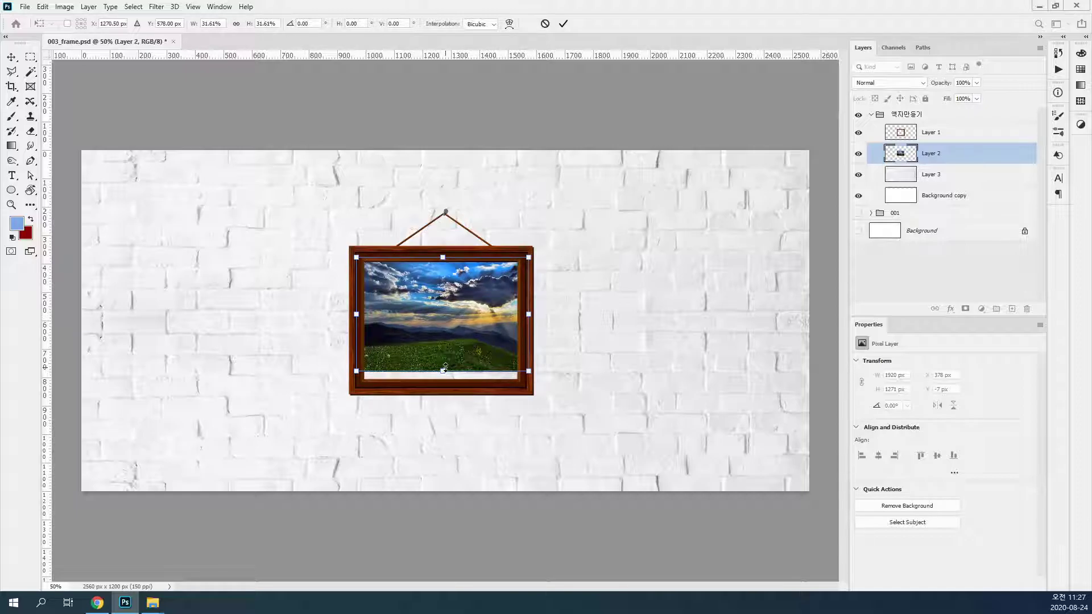
mouse_move(443, 382)
left_mouse_down()
mouse_move(448, 357)
mouse_move(443, 386)
left_mouse_up()
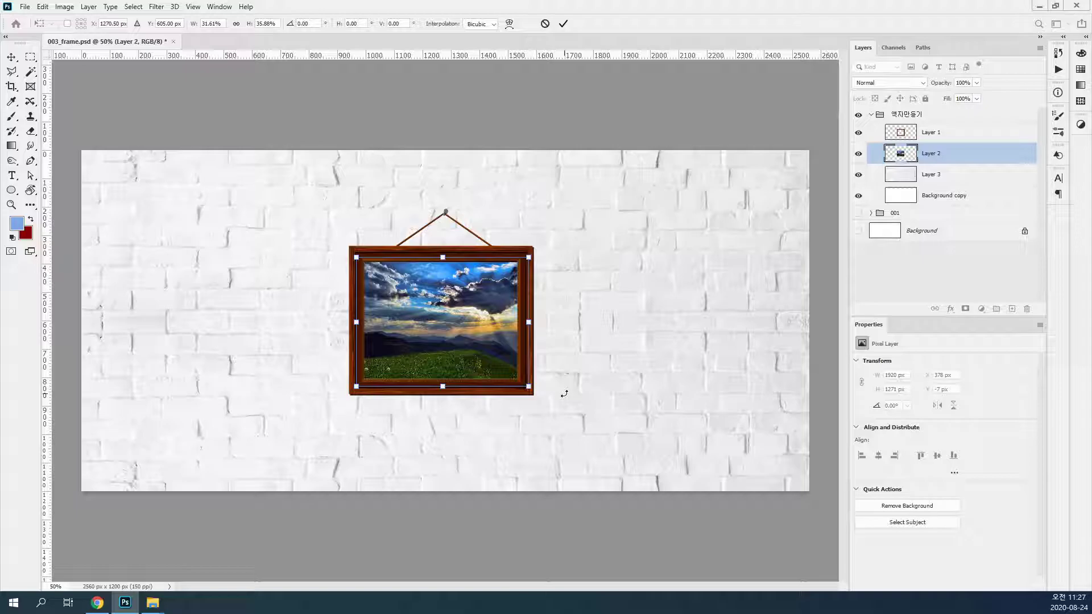
key("Return")
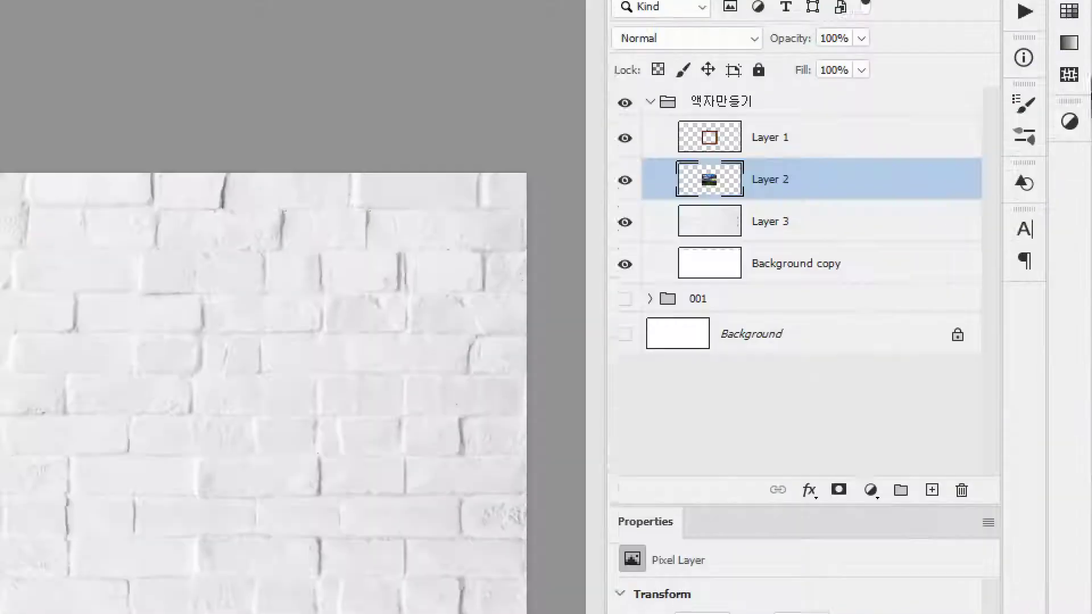
Rename Layer 1 as 액자틀, Layer 2 as 그림 and Layer 3 as 벽.
double_click(774, 138)
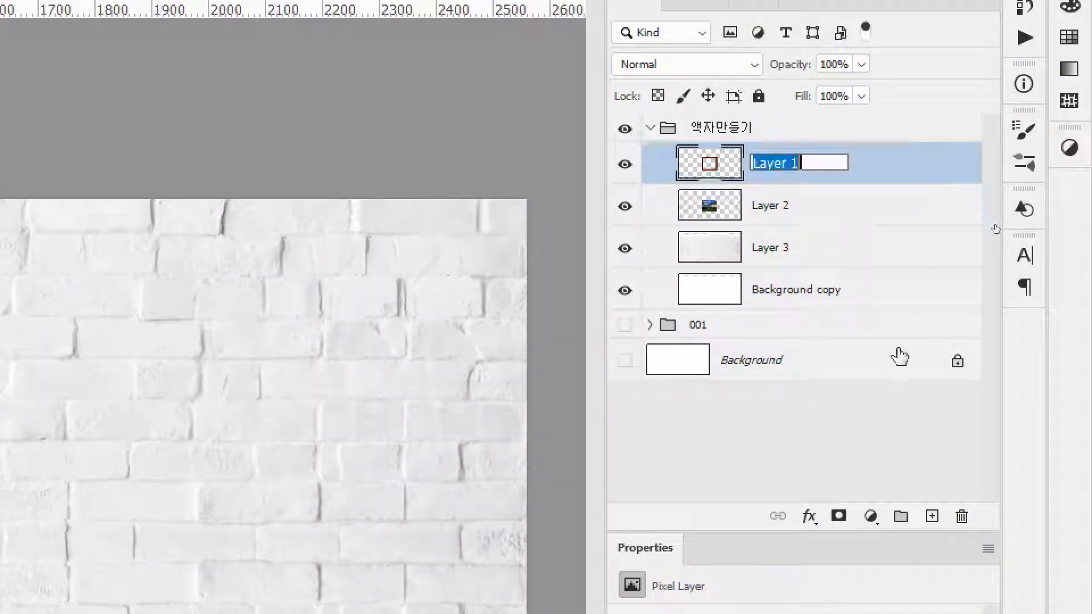
type("액자틀")
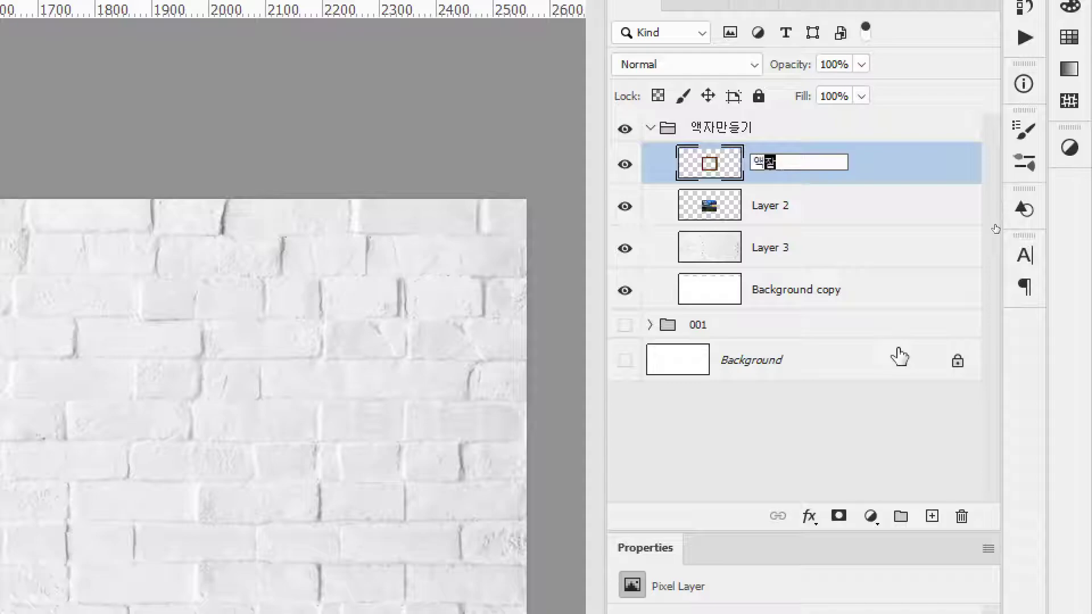
key("Tab")
type("그림")
key("Tab")
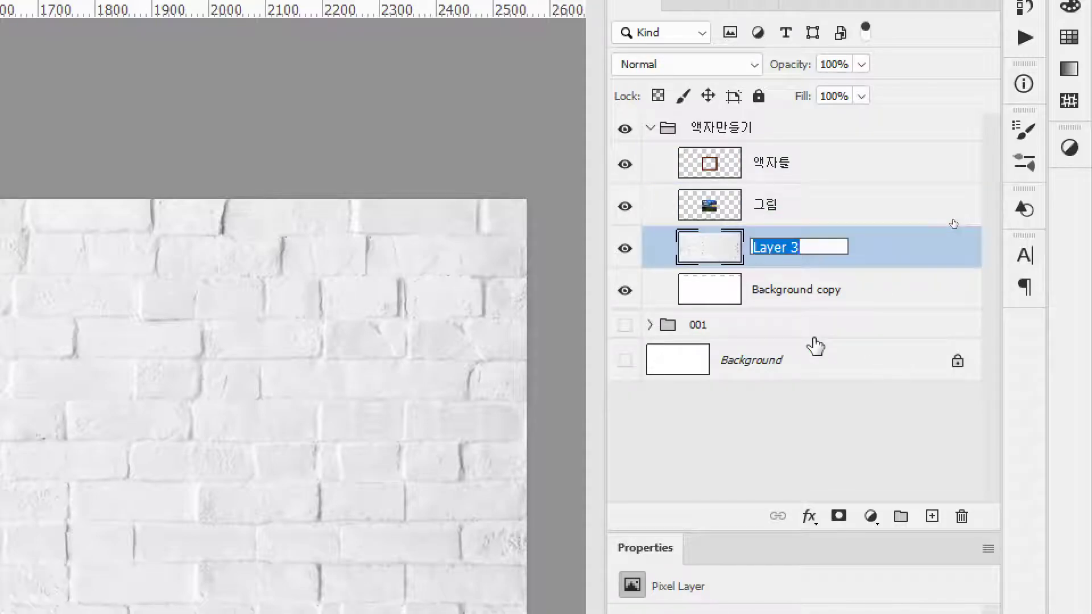
type("배")
key("Return")
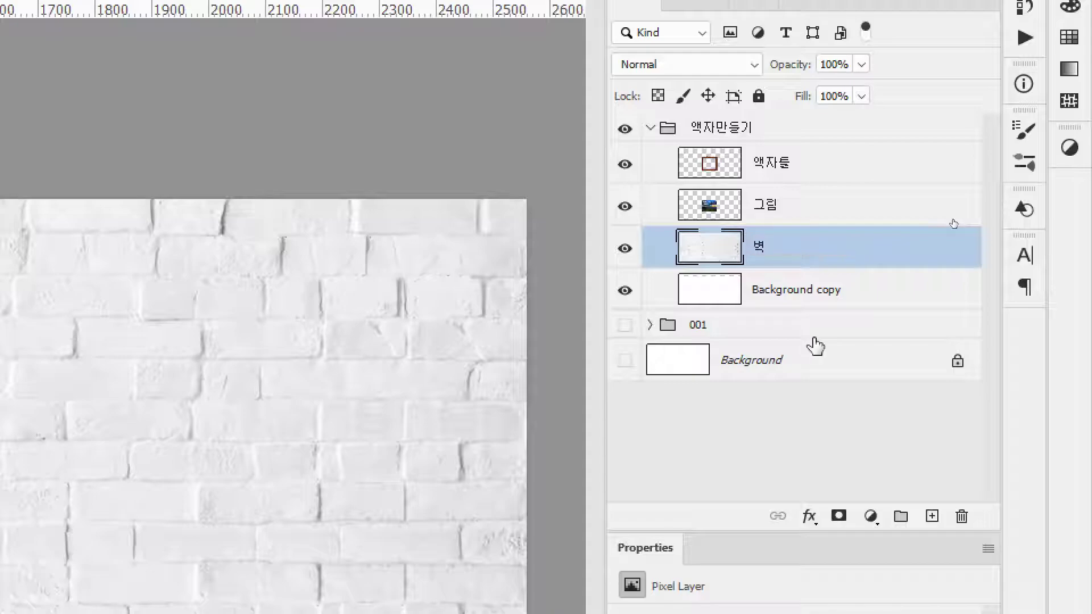